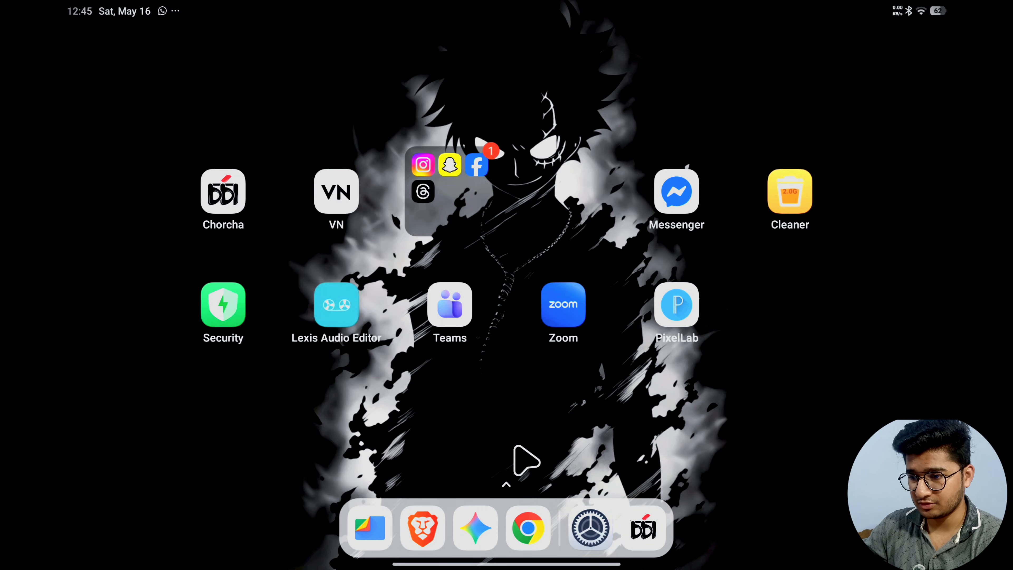
Open Chrome and go to docs.google.com to load the Google Docs home page.
{"action": "left_click", "coordinate": [529, 529]}
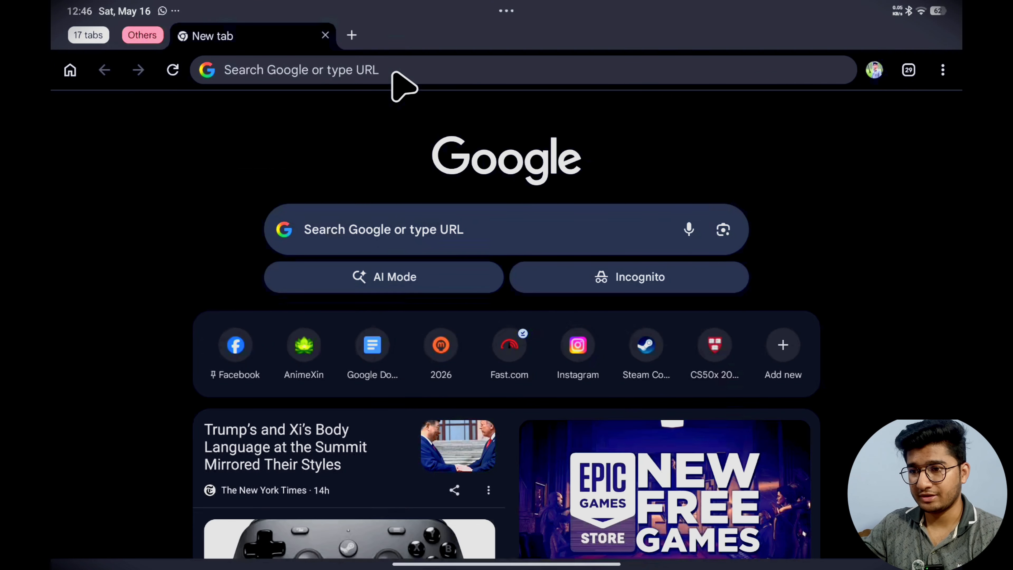
{"action": "left_click", "coordinate": [396, 71]}
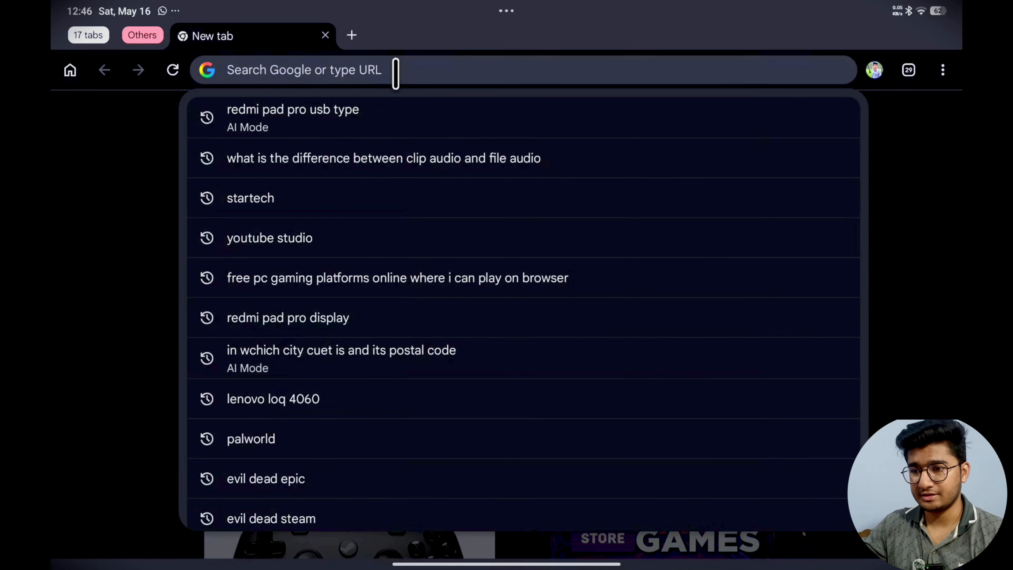
{"action": "type", "text": "docs.g"}
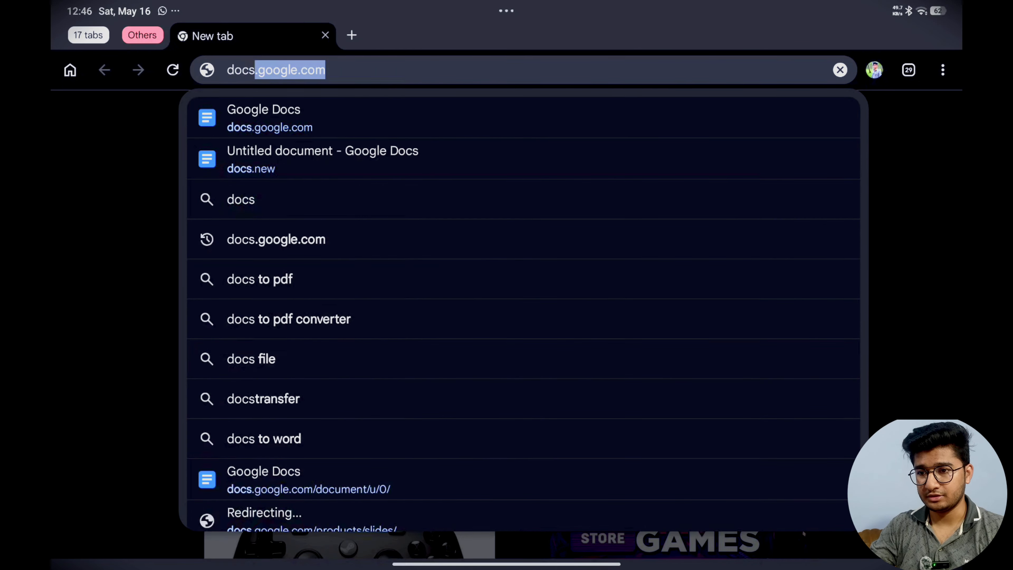
{"action": "type", "text": "oo"}
{"action": "key", "text": "BackSpace"}
{"action": "key", "text": "BackSpace"}
{"action": "type", "text": "oogle"}
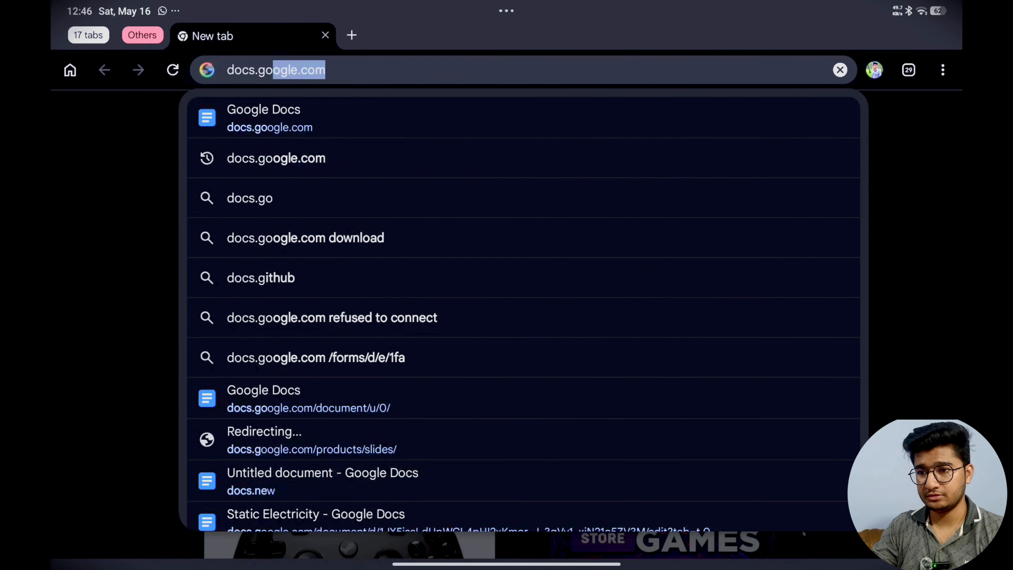
{"action": "type", "text": ".com"}
{"action": "key", "text": "Return"}
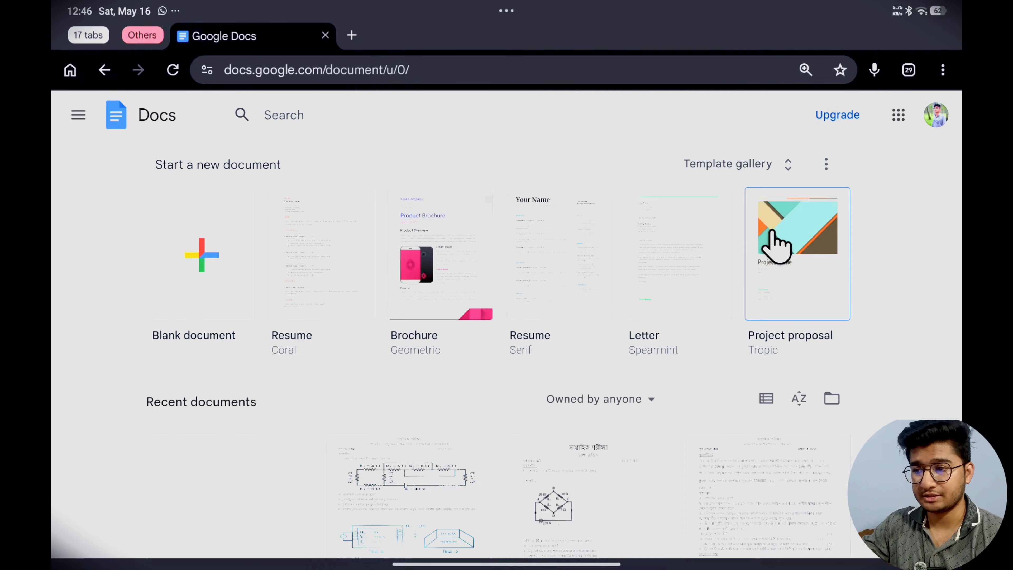
Browse the template gallery and create a new document from the Coral Resume template.
{"action": "left_click", "coordinate": [722, 168]}
{"action": "scroll", "coordinate": [505, 365], "scroll_direction": "down", "scroll_amount": 2}
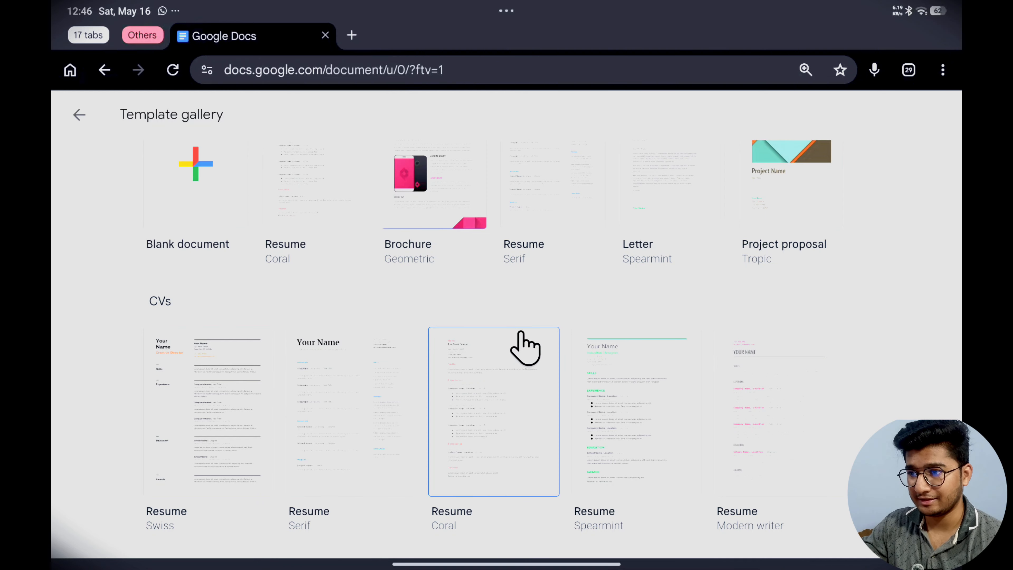
{"action": "scroll", "coordinate": [520, 344], "scroll_direction": "up", "scroll_amount": 2}
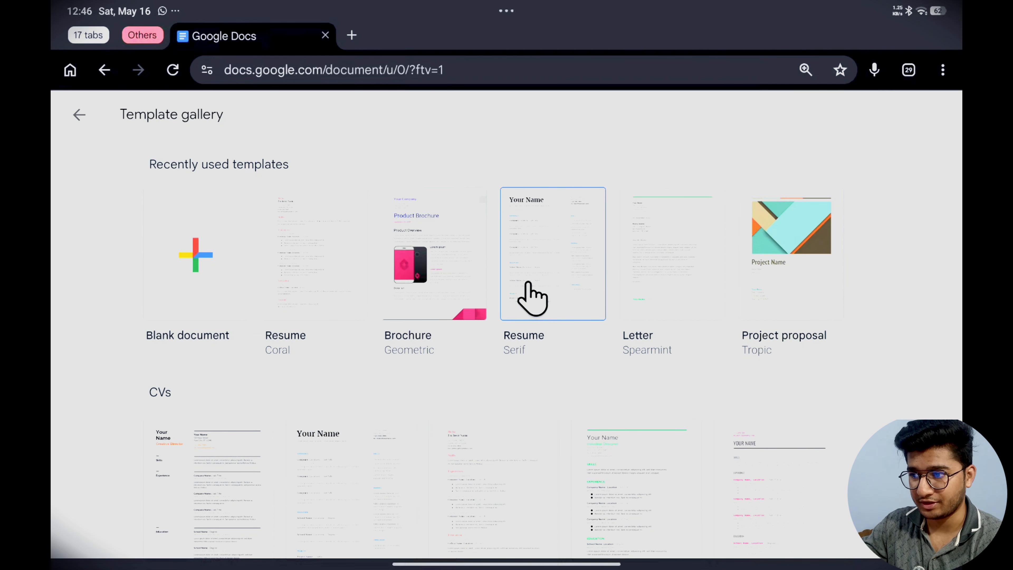
{"action": "scroll", "coordinate": [533, 298], "scroll_direction": "down", "scroll_amount": 1}
{"action": "scroll", "coordinate": [412, 308], "scroll_direction": "up", "scroll_amount": 1}
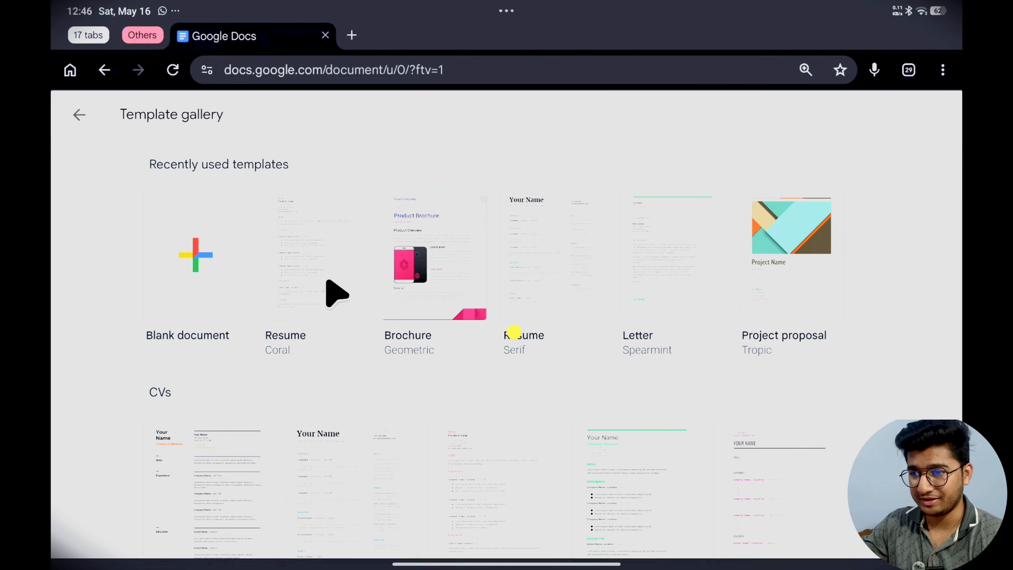
{"action": "left_click", "coordinate": [515, 332]}
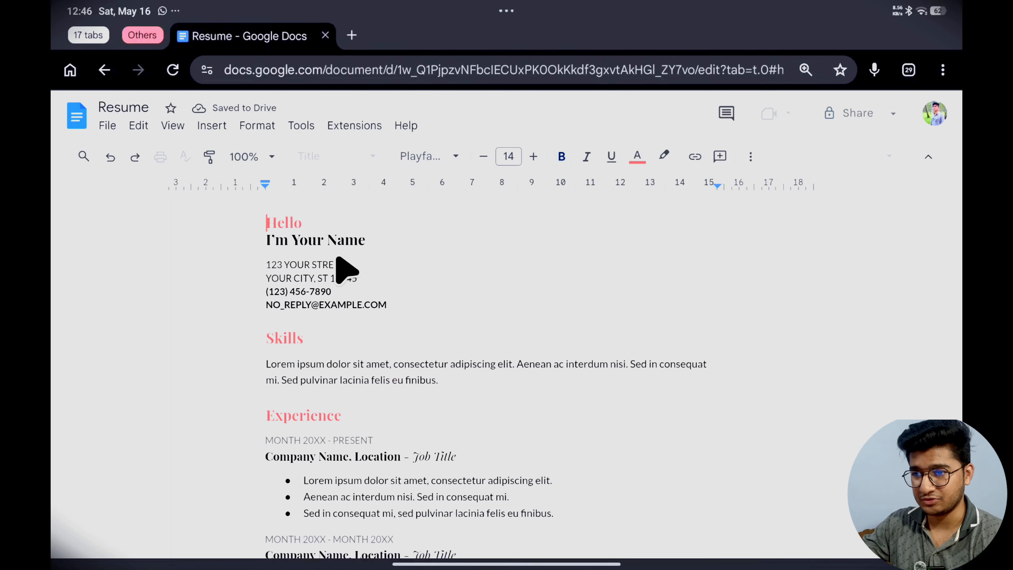
Replace the placeholder name in the resume's title line with a person's name, and look through the template's sections.
{"action": "left_click", "coordinate": [383, 255]}
{"action": "key", "text": "BackSpace"}
{"action": "key", "text": "BackSpace"}
{"action": "key", "text": "BackSpace"}
{"action": "key", "text": "BackSpace"}
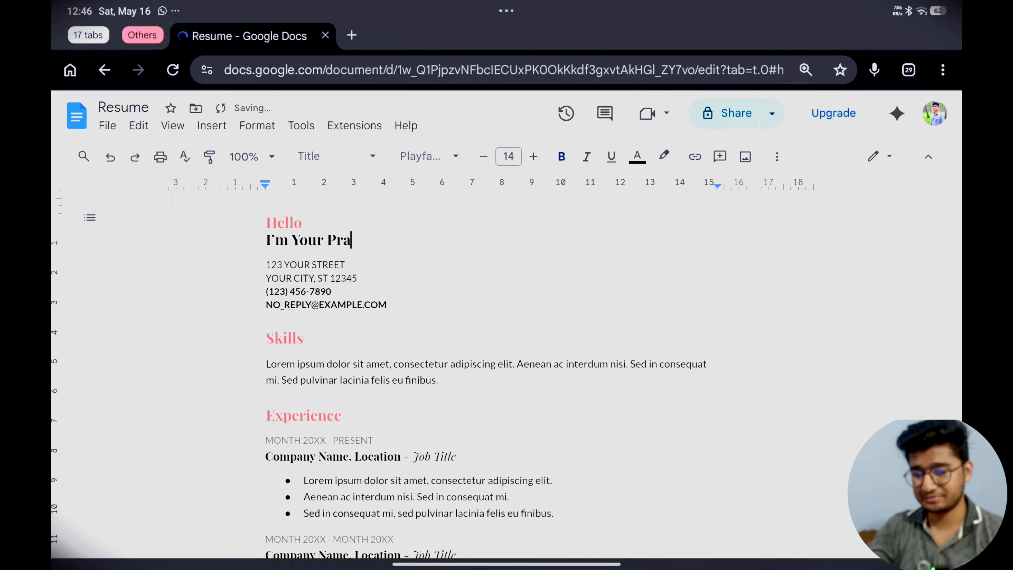
{"action": "scroll", "coordinate": [361, 403], "scroll_direction": "down", "scroll_amount": 4}
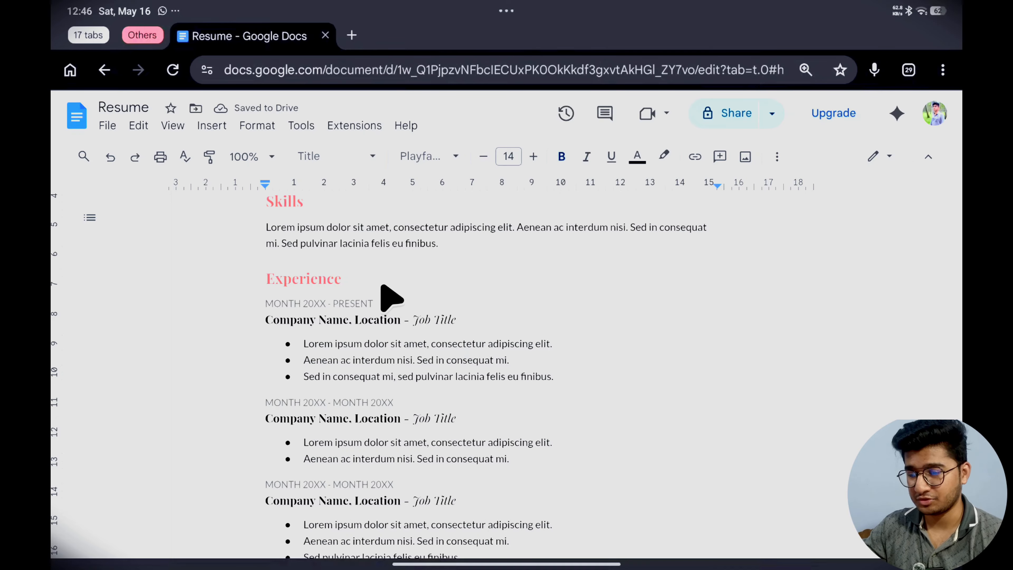
{"action": "scroll", "coordinate": [502, 287], "scroll_direction": "down", "scroll_amount": 10}
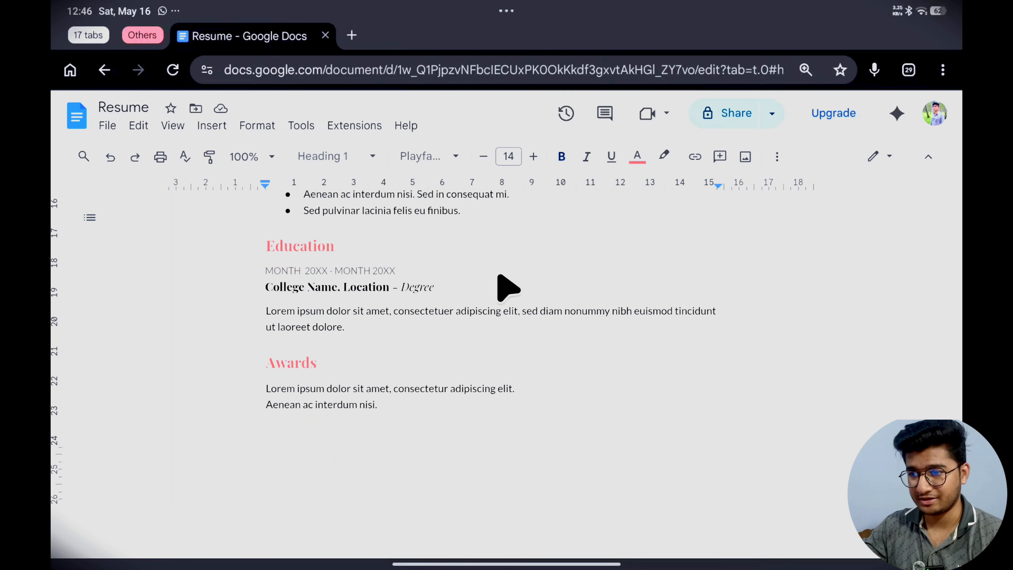
{"action": "scroll", "coordinate": [539, 407], "scroll_direction": "up", "scroll_amount": 4}
{"action": "scroll", "coordinate": [531, 393], "scroll_direction": "up", "scroll_amount": 10}
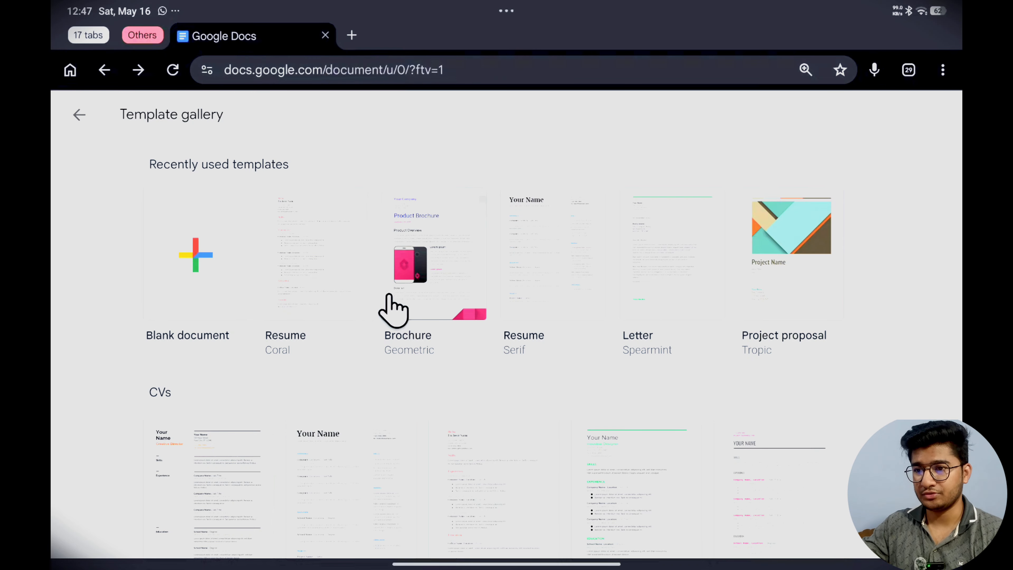
Return from the template gallery to the Docs home page and open the recent document "Copy of Exam".
{"action": "scroll", "coordinate": [414, 330], "scroll_direction": "down", "scroll_amount": 2}
{"action": "scroll", "coordinate": [384, 249], "scroll_direction": "up", "scroll_amount": 2}
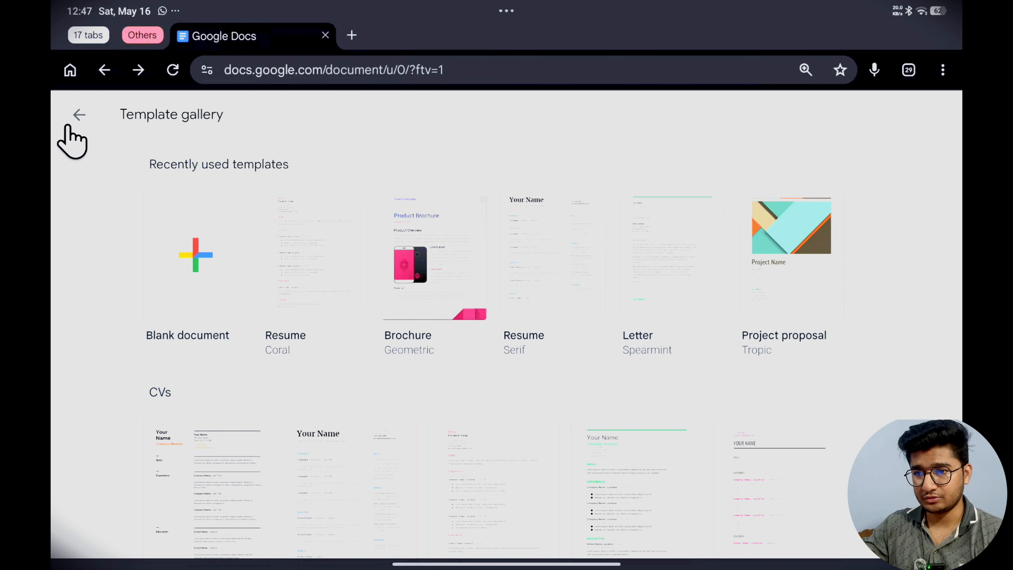
{"action": "left_click", "coordinate": [76, 118]}
{"action": "scroll", "coordinate": [507, 359], "scroll_direction": "down", "scroll_amount": 2}
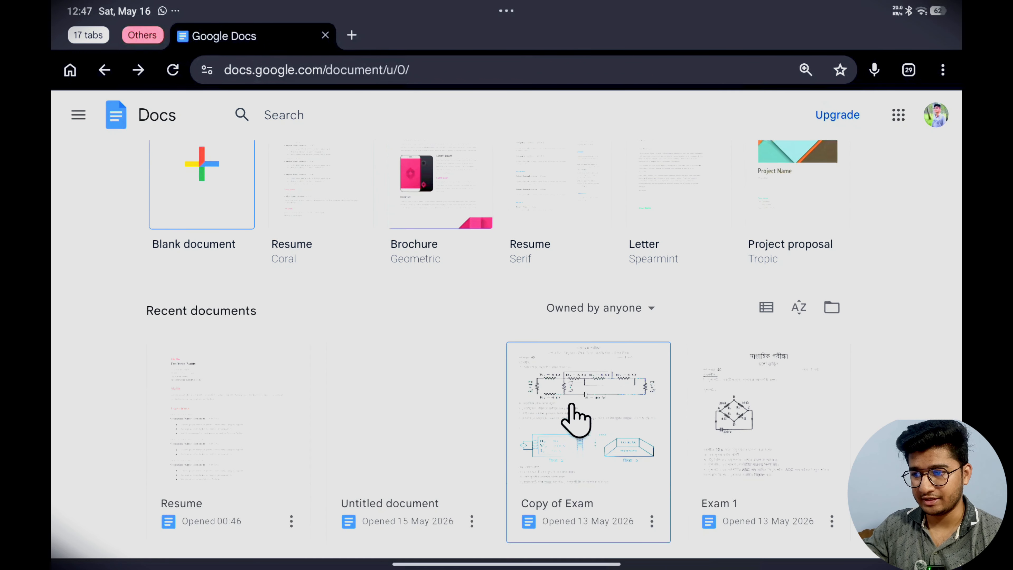
{"action": "left_click", "coordinate": [574, 415]}
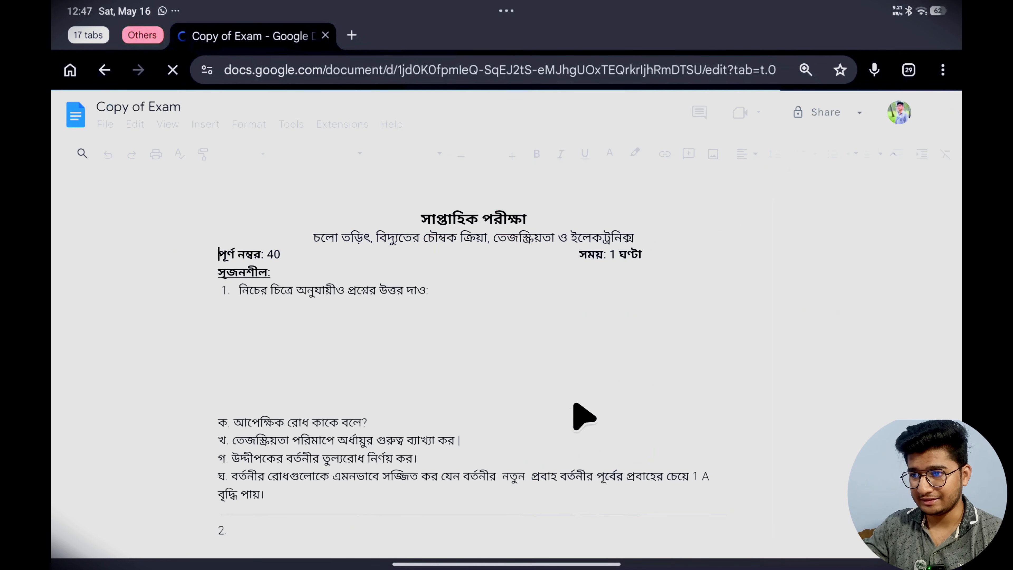
Examine the exam paper's circuit diagrams, creative questions and multiple-choice questions across both pages.
{"action": "scroll", "coordinate": [582, 417], "scroll_direction": "down", "scroll_amount": 3}
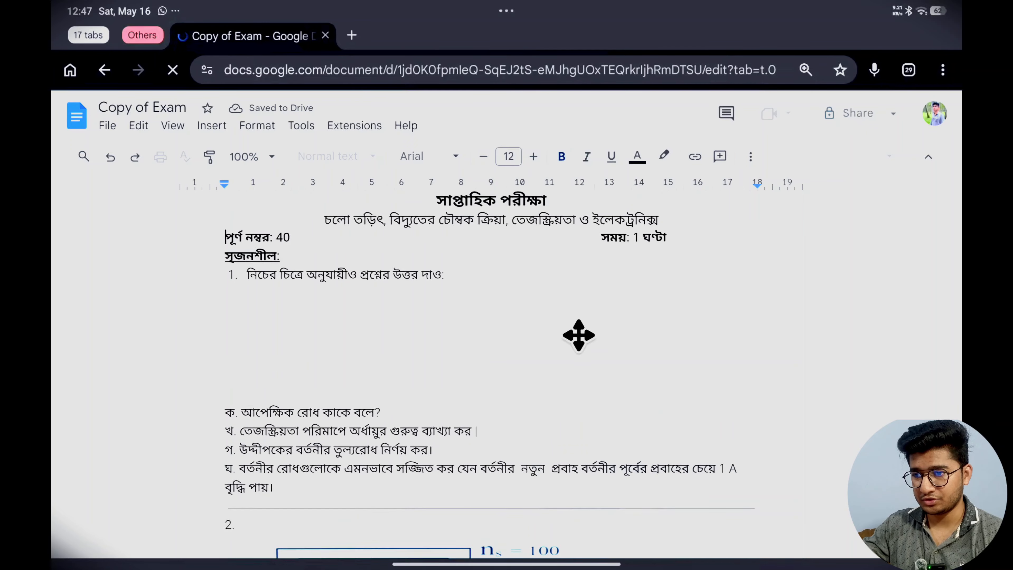
{"action": "scroll", "coordinate": [579, 336], "scroll_direction": "down", "scroll_amount": 10}
{"action": "scroll", "coordinate": [566, 377], "scroll_direction": "down", "scroll_amount": 15}
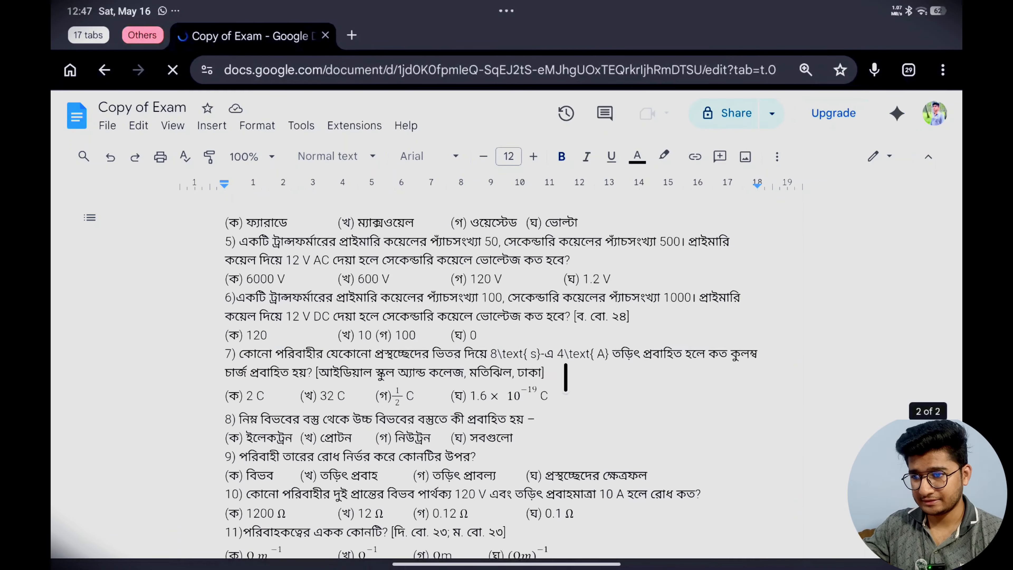
{"action": "scroll", "coordinate": [459, 301], "scroll_direction": "up", "scroll_amount": 20}
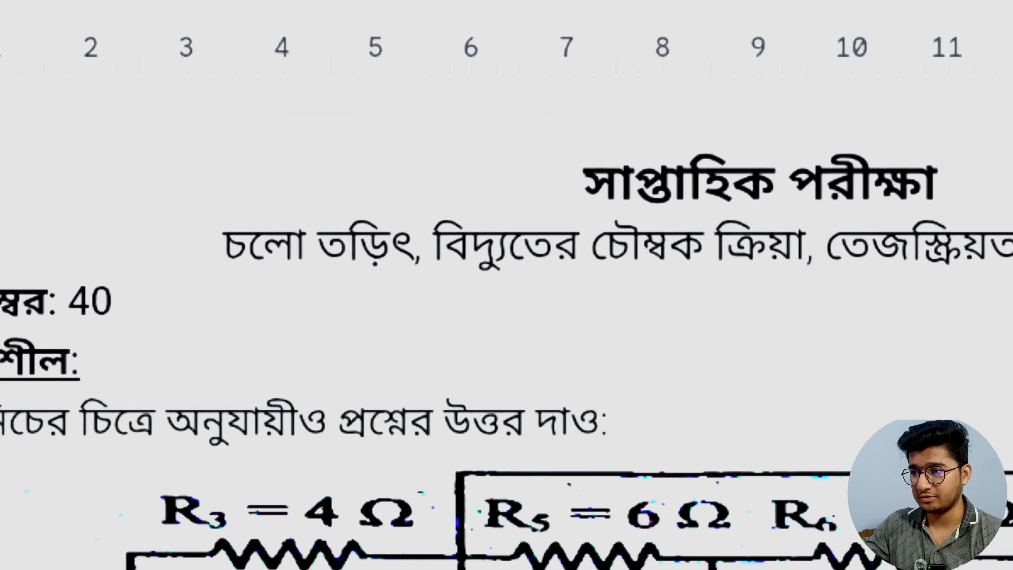
{"action": "scroll", "coordinate": [372, 202], "scroll_direction": "down", "scroll_amount": 3}
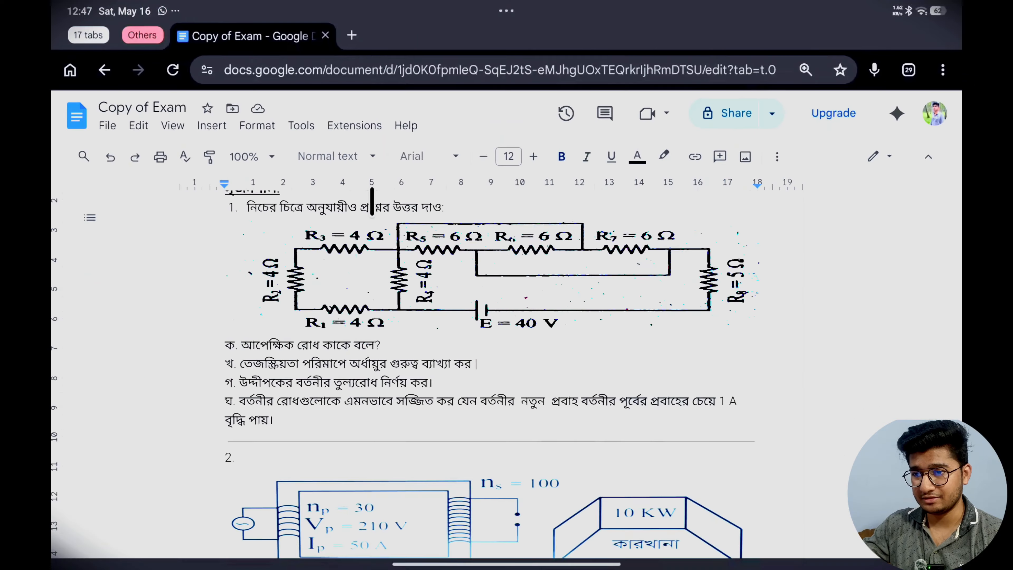
{"action": "scroll", "coordinate": [397, 467], "scroll_direction": "down", "scroll_amount": 10}
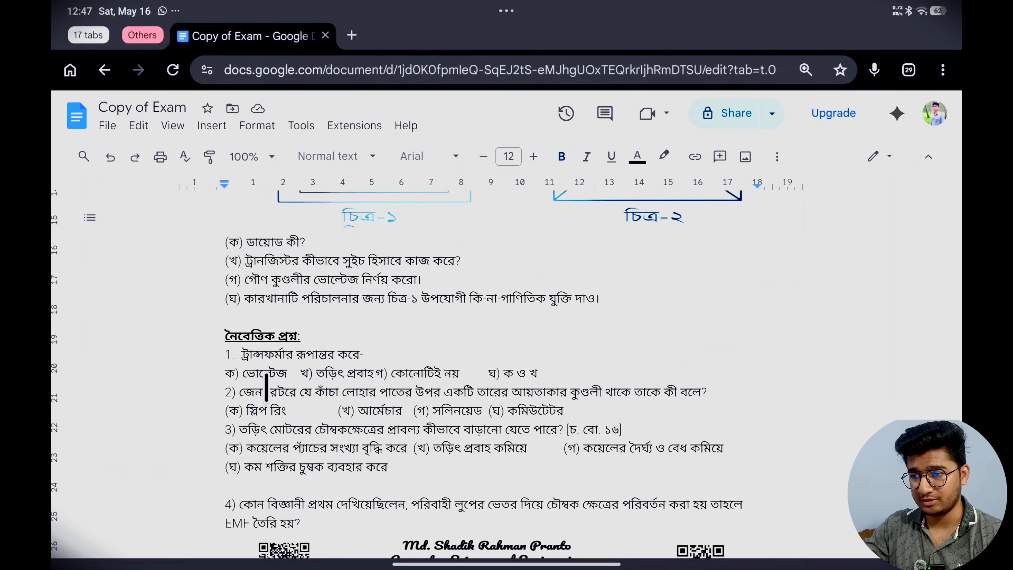
{"action": "scroll", "coordinate": [333, 367], "scroll_direction": "down", "scroll_amount": 15}
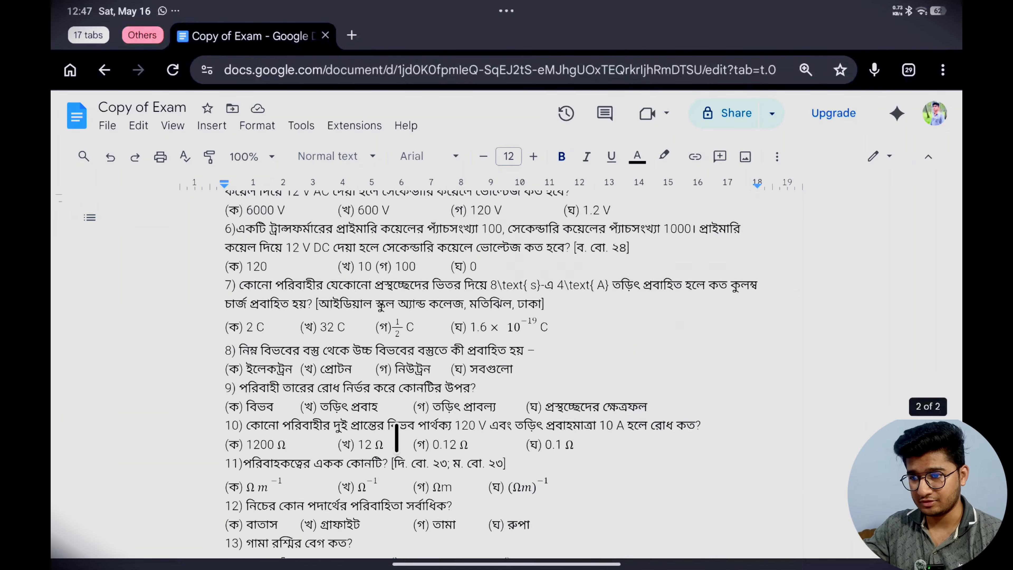
{"action": "scroll", "coordinate": [397, 437], "scroll_direction": "down", "scroll_amount": 6}
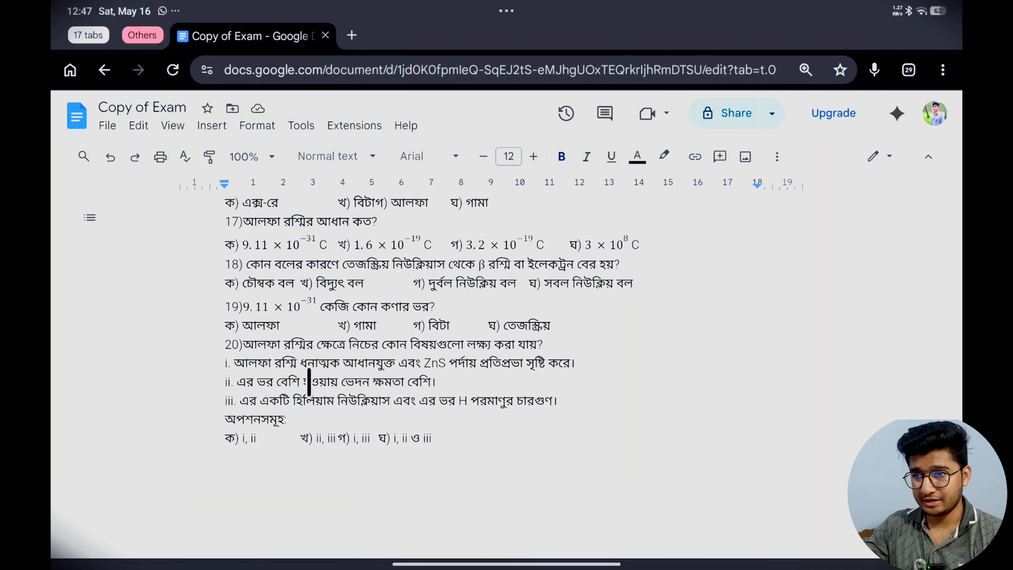
{"action": "scroll", "coordinate": [309, 382], "scroll_direction": "up", "scroll_amount": 20}
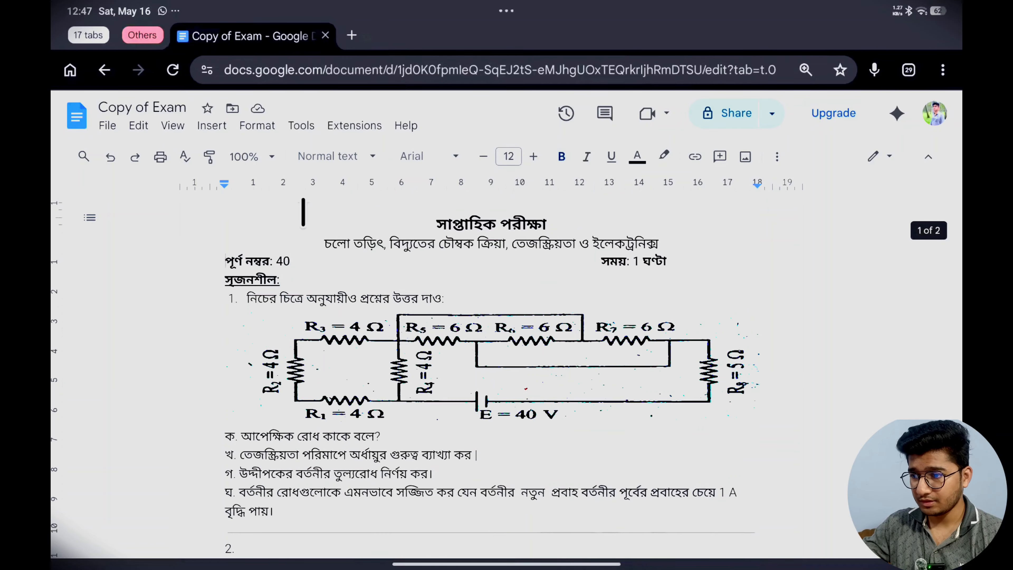
Load docs.google.com in a new browser tab and create a blank document from its home page.
{"action": "left_click", "coordinate": [350, 36]}
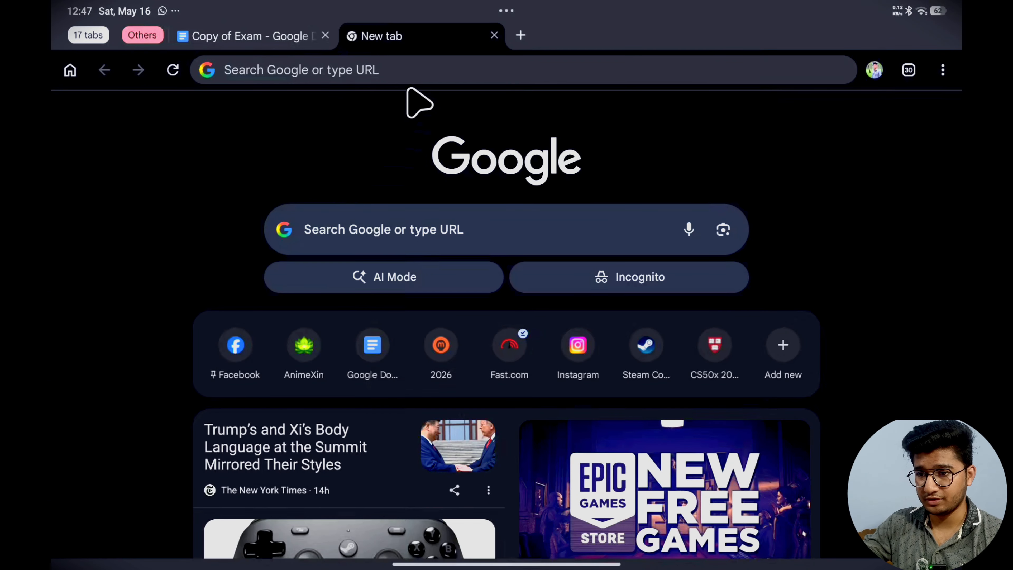
{"action": "left_click", "coordinate": [419, 70]}
{"action": "type", "text": "do"}
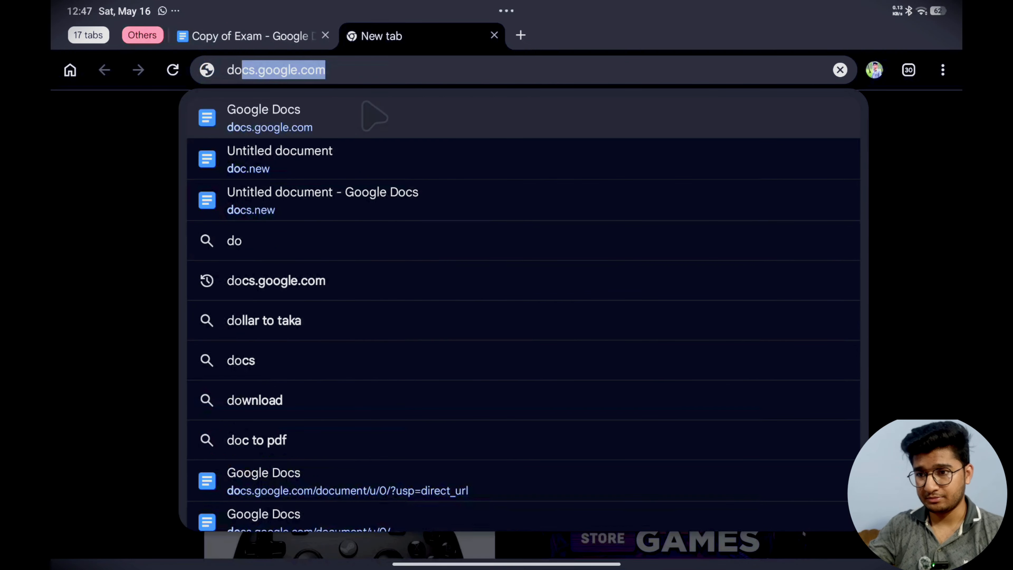
{"action": "key", "text": "Return"}
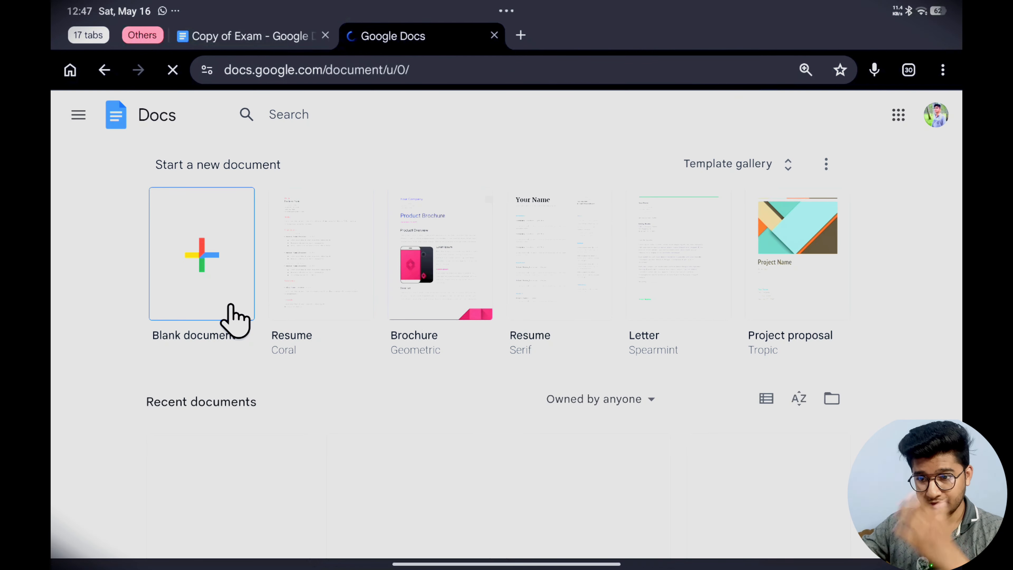
{"action": "left_click", "coordinate": [231, 308]}
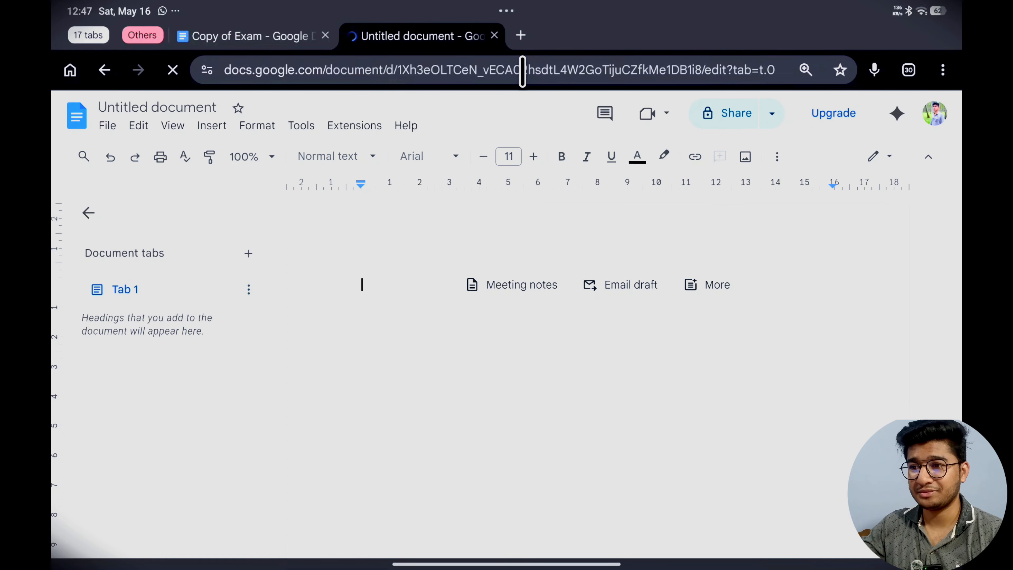
Create another blank document in a new browser tab using the docs.new address.
{"action": "left_click", "coordinate": [515, 36]}
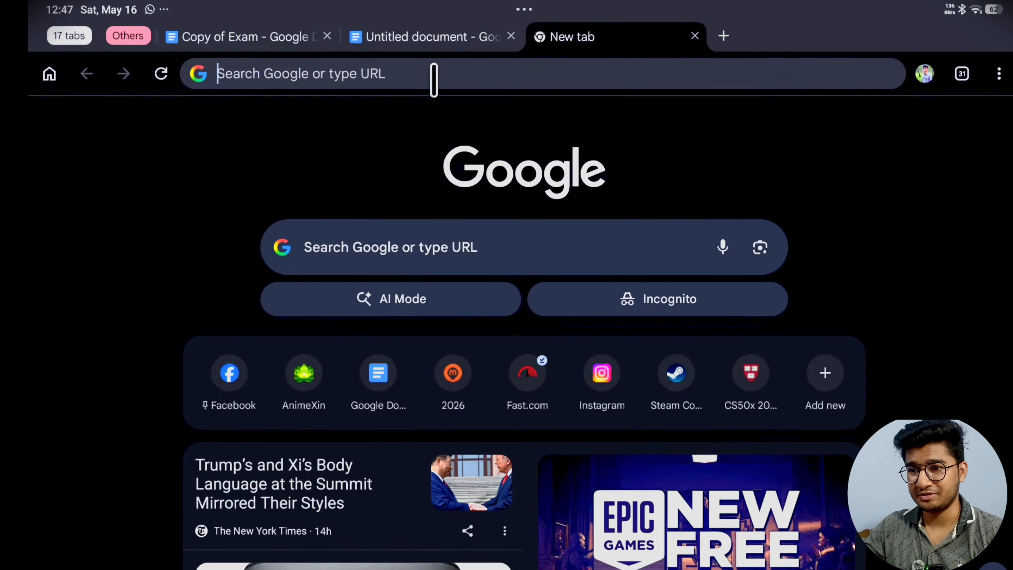
{"action": "left_click", "coordinate": [434, 80]}
{"action": "type", "text": "doc"}
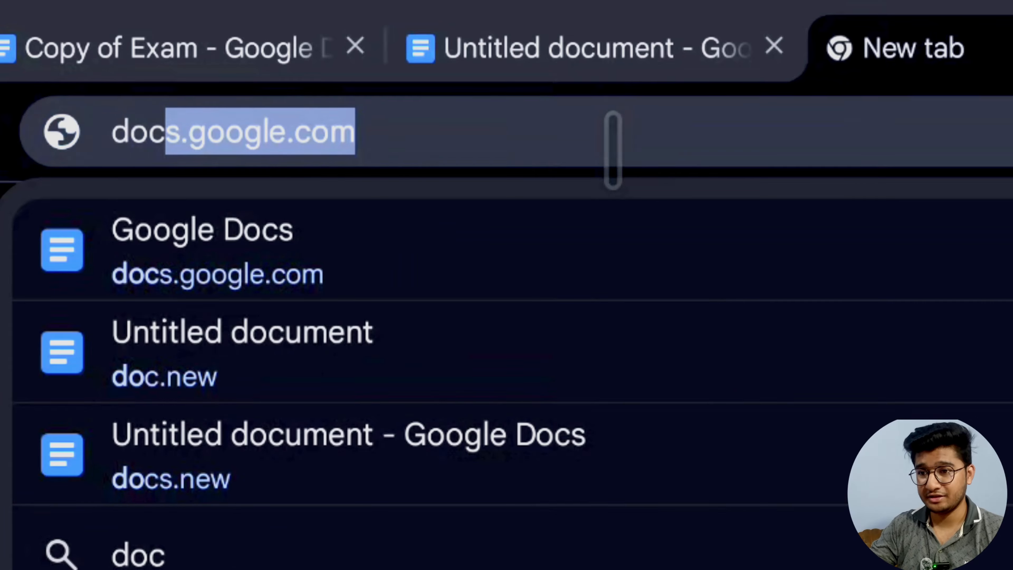
{"action": "type", "text": "s,"}
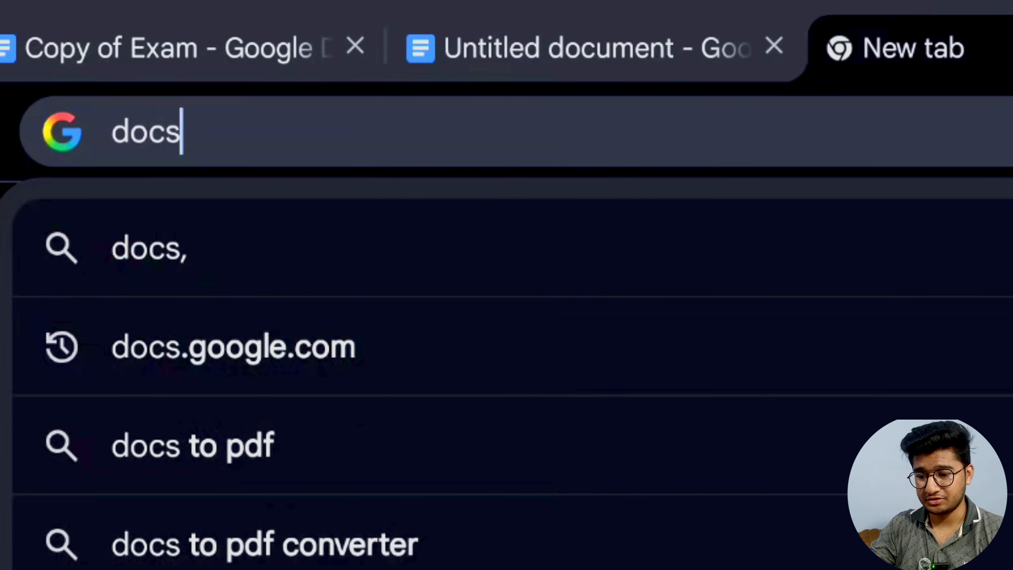
{"action": "type", "text": ".new"}
{"action": "key", "text": "Return"}
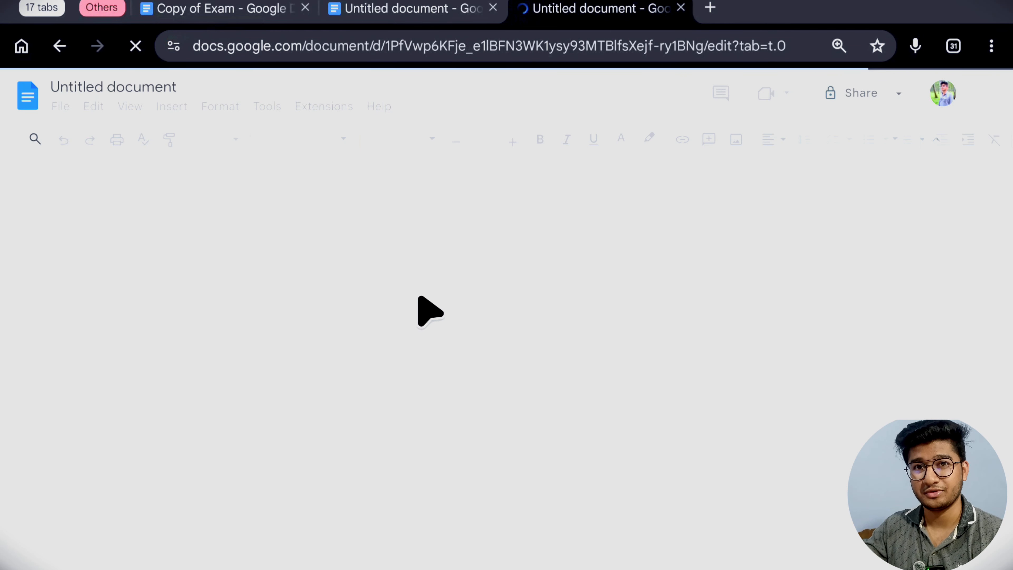
Switch to the first blank document and review the available paper sizes in its page setup, keeping A4.
{"action": "left_click", "coordinate": [440, 7]}
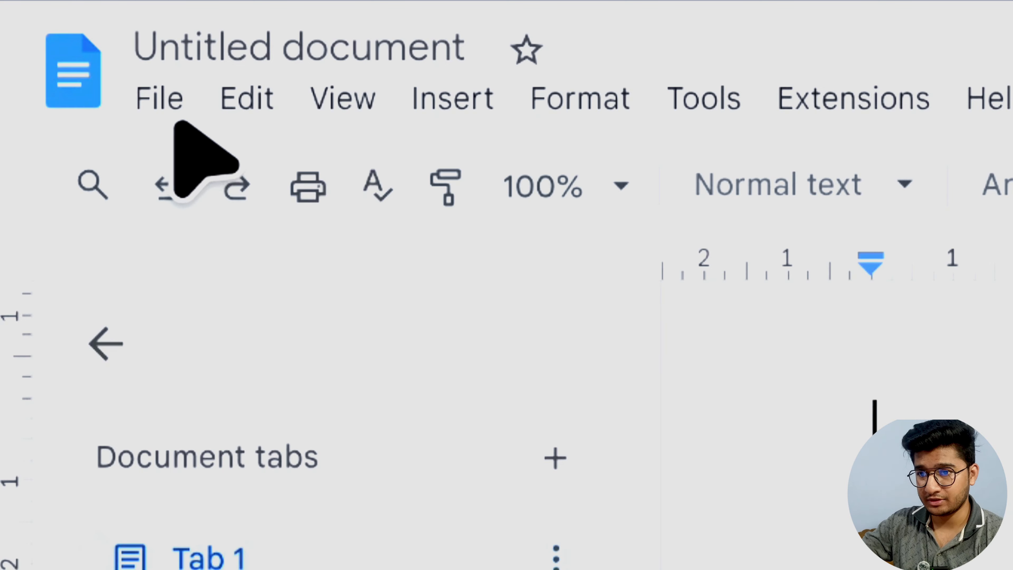
{"action": "left_click", "coordinate": [156, 102]}
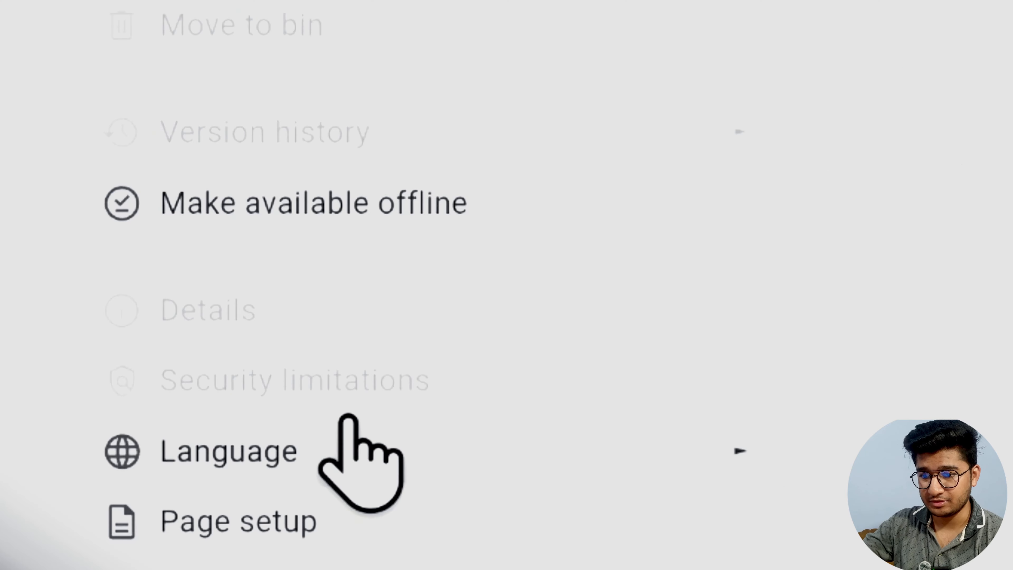
{"action": "left_click", "coordinate": [267, 515]}
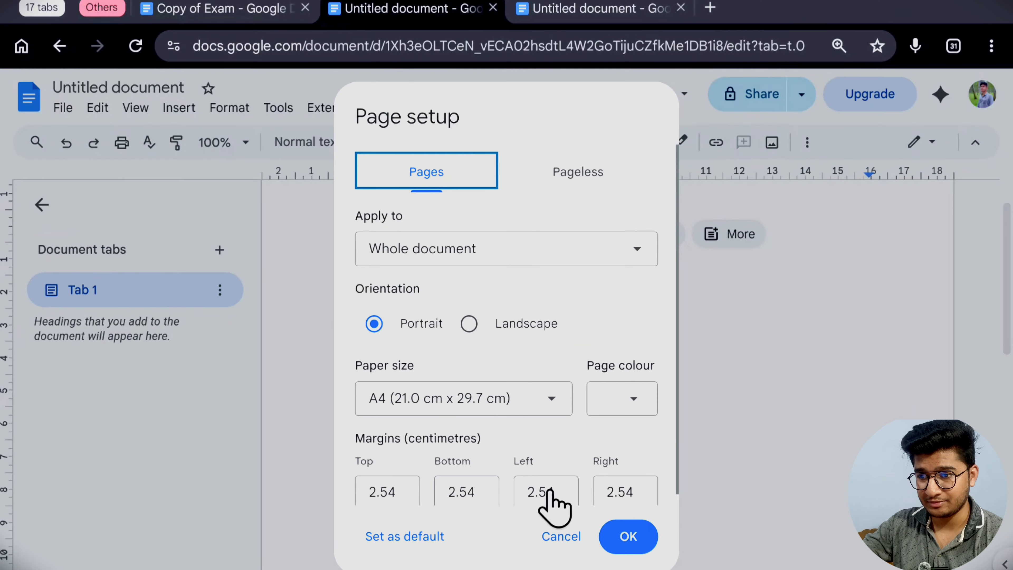
{"action": "scroll", "coordinate": [732, 201], "scroll_direction": "down", "scroll_amount": 1}
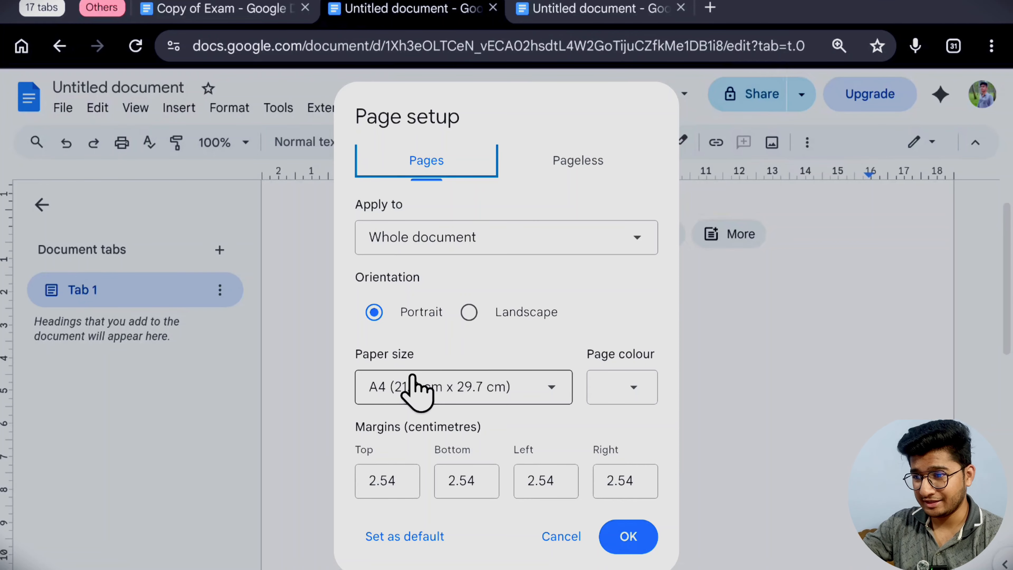
{"action": "left_click", "coordinate": [472, 397]}
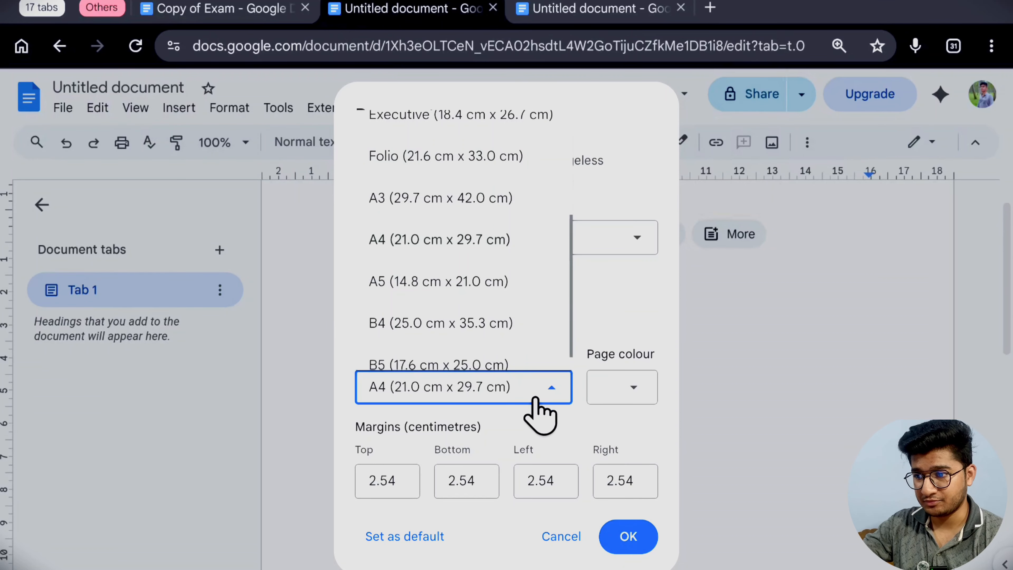
Set the top, bottom, left and right margins to 2 cm and apply the page setup.
{"action": "left_click", "coordinate": [408, 483]}
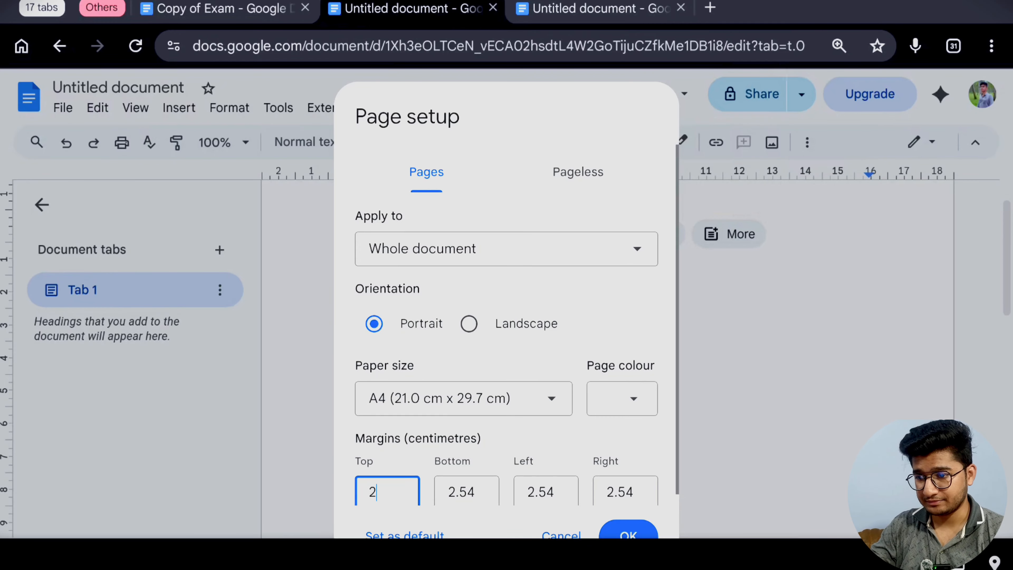
{"action": "left_click", "coordinate": [477, 497]}
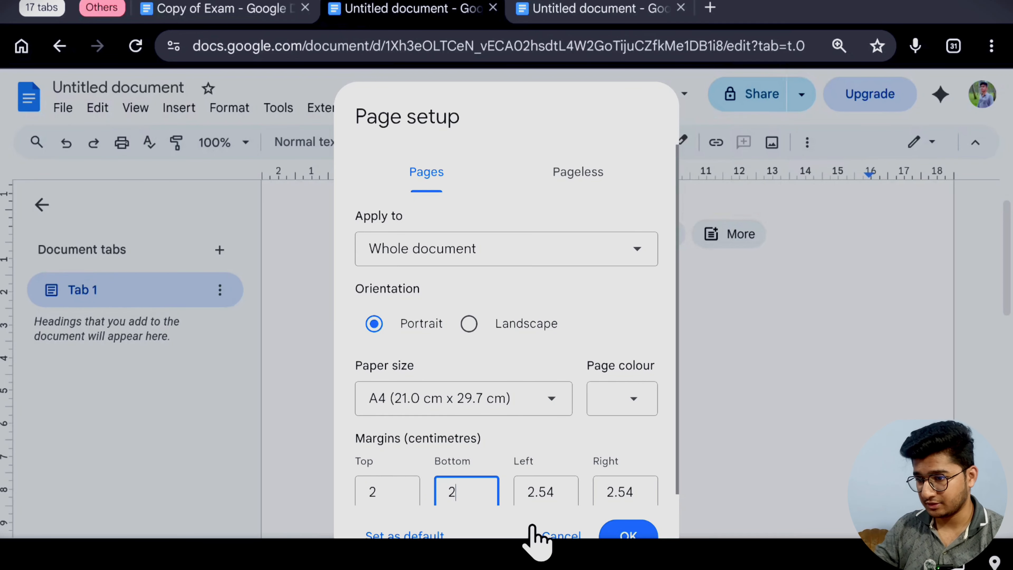
{"action": "left_click", "coordinate": [584, 511]}
{"action": "left_click", "coordinate": [563, 494]}
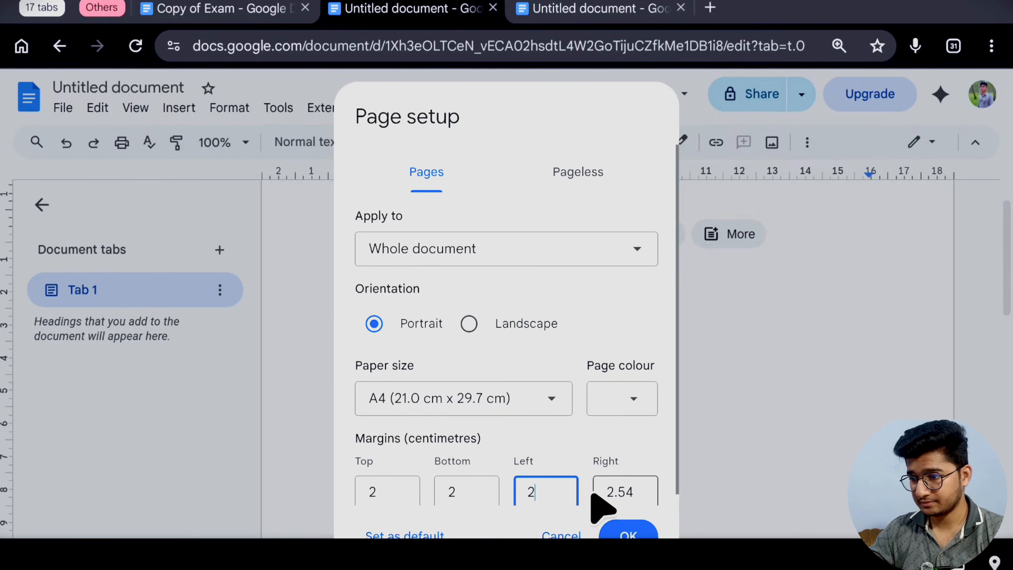
{"action": "left_click", "coordinate": [632, 491]}
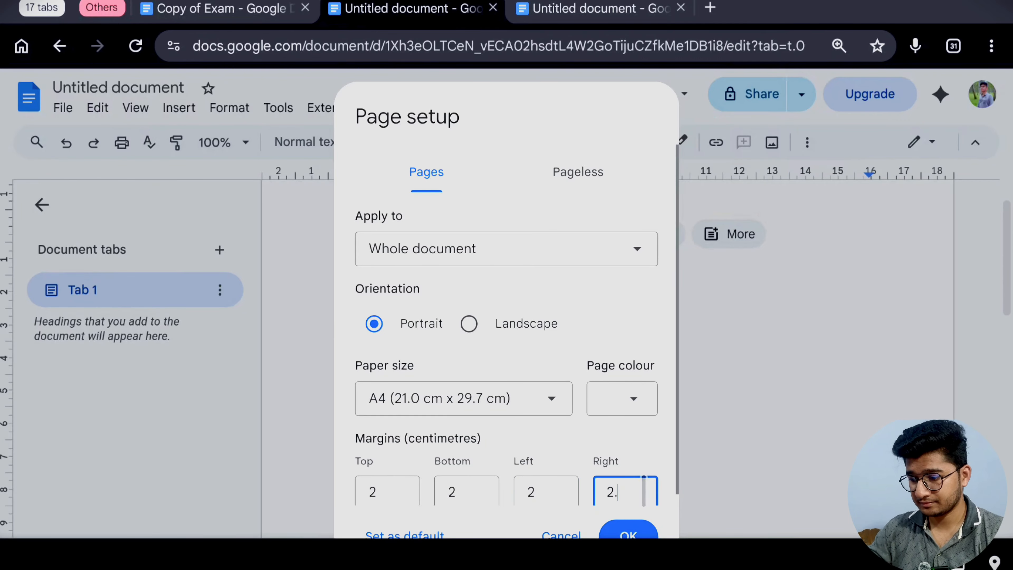
{"action": "scroll", "coordinate": [634, 495], "scroll_direction": "down", "scroll_amount": 1}
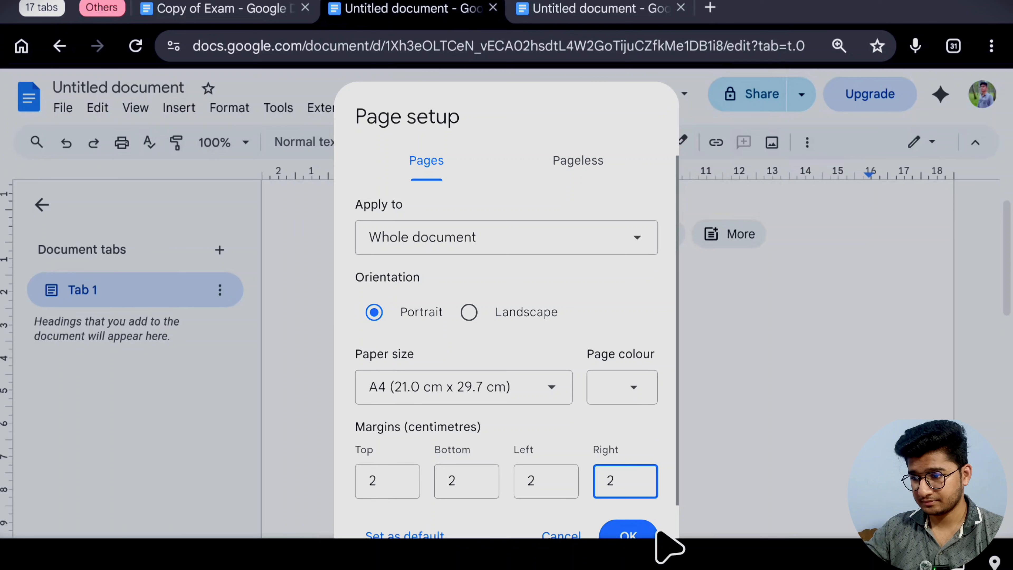
{"action": "left_click", "coordinate": [635, 532]}
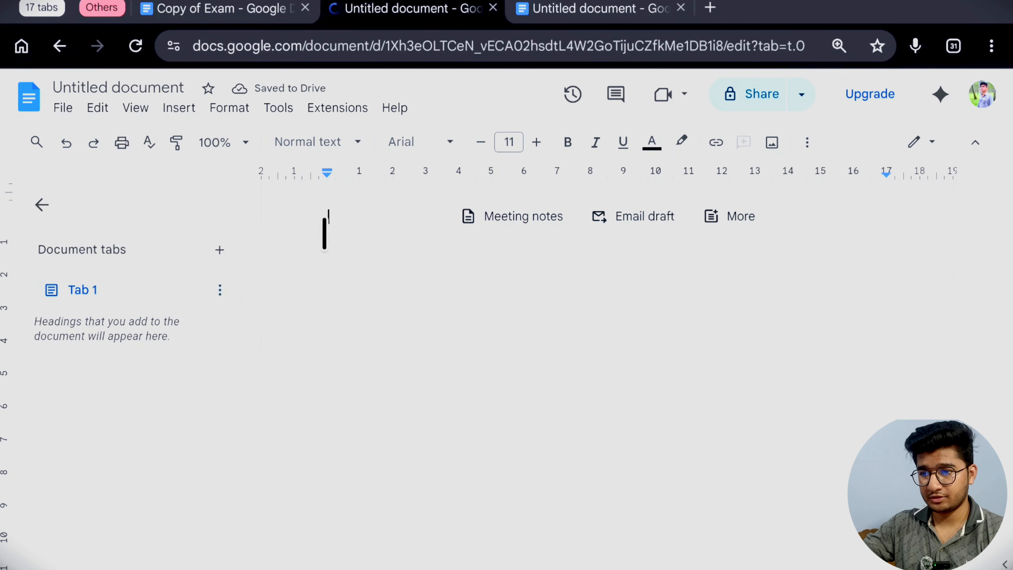
Look over the blank page and the heading of "Copy of Exam", and return to the first blank document.
{"action": "scroll", "coordinate": [878, 353], "scroll_direction": "up", "scroll_amount": 1}
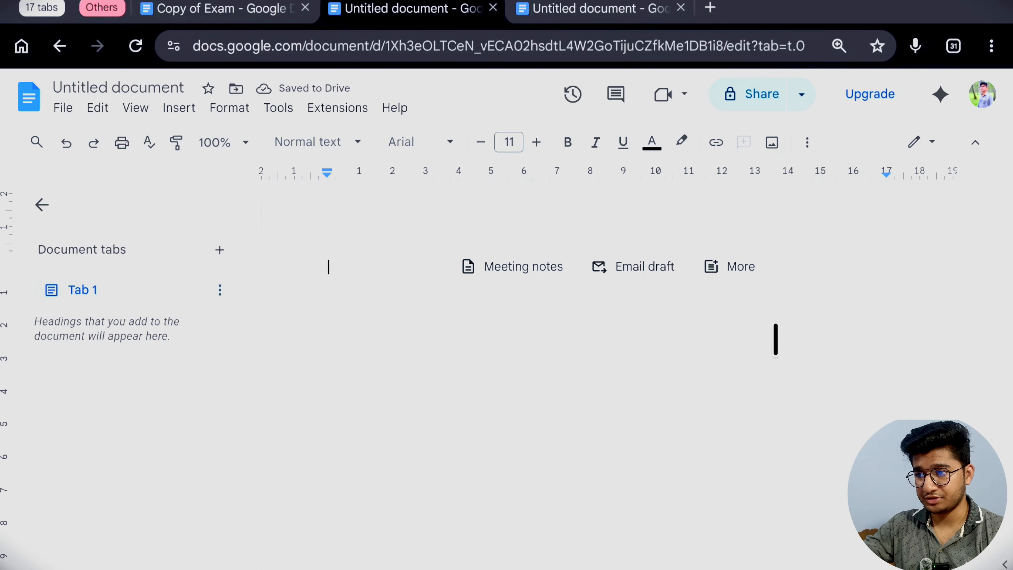
{"action": "scroll", "coordinate": [299, 341], "scroll_direction": "down", "scroll_amount": 4}
{"action": "scroll", "coordinate": [630, 324], "scroll_direction": "up", "scroll_amount": 4}
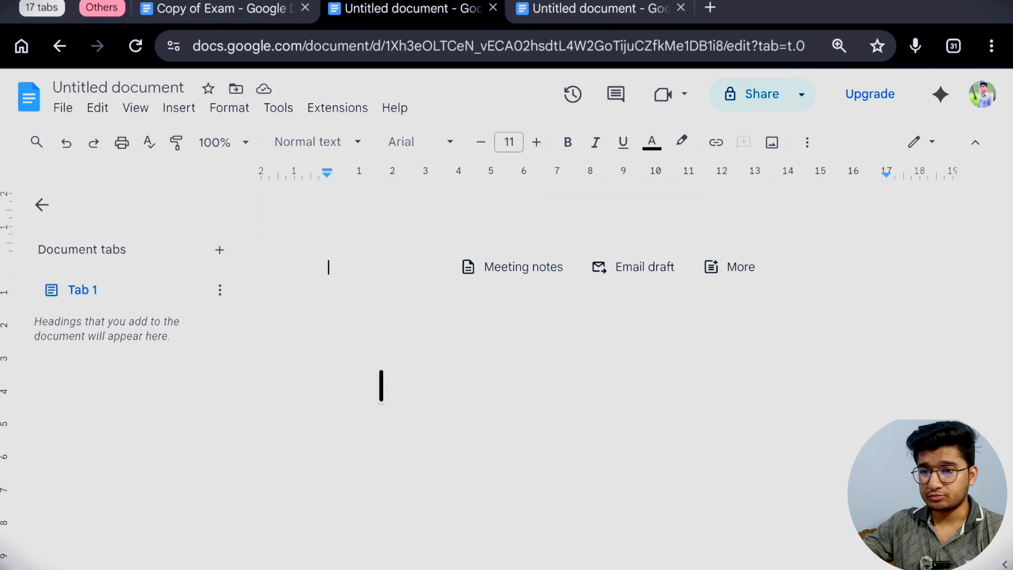
{"action": "left_click", "coordinate": [216, 10]}
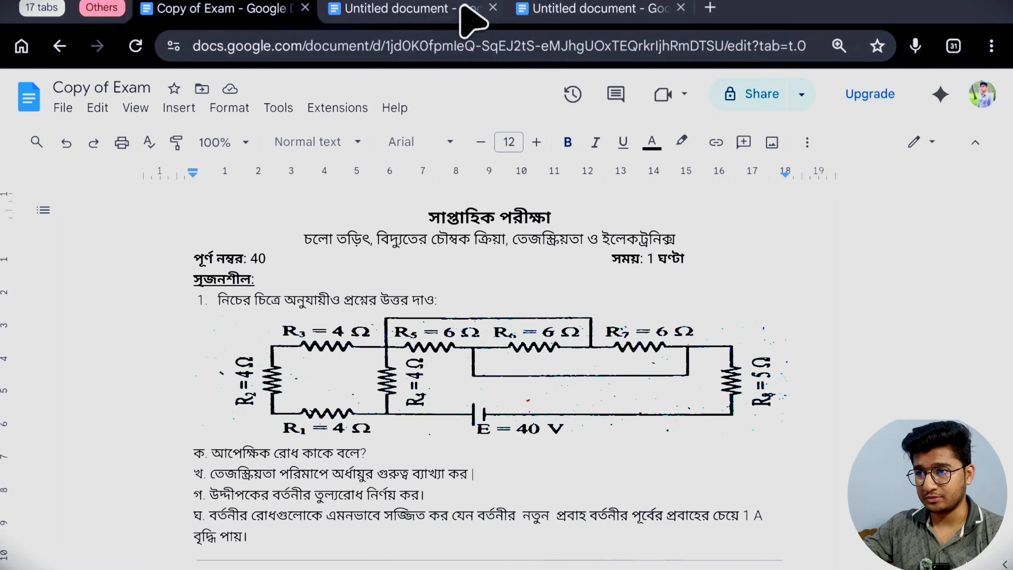
{"action": "left_click", "coordinate": [427, 10]}
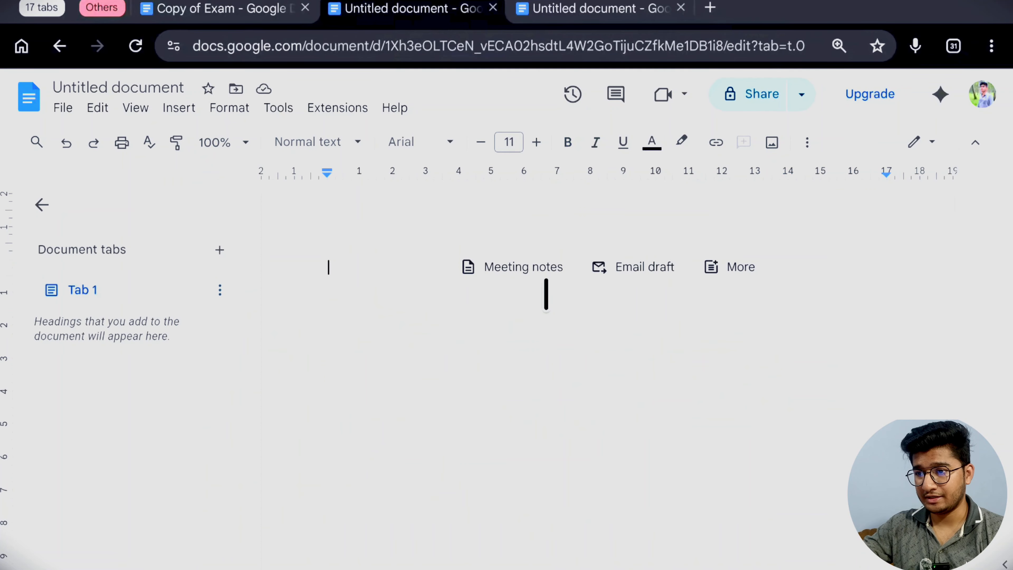
Enter "সাপ্তাহিক পরীক্ষা" in the page header and set its font size to 24.
{"action": "double_click", "coordinate": [569, 222]}
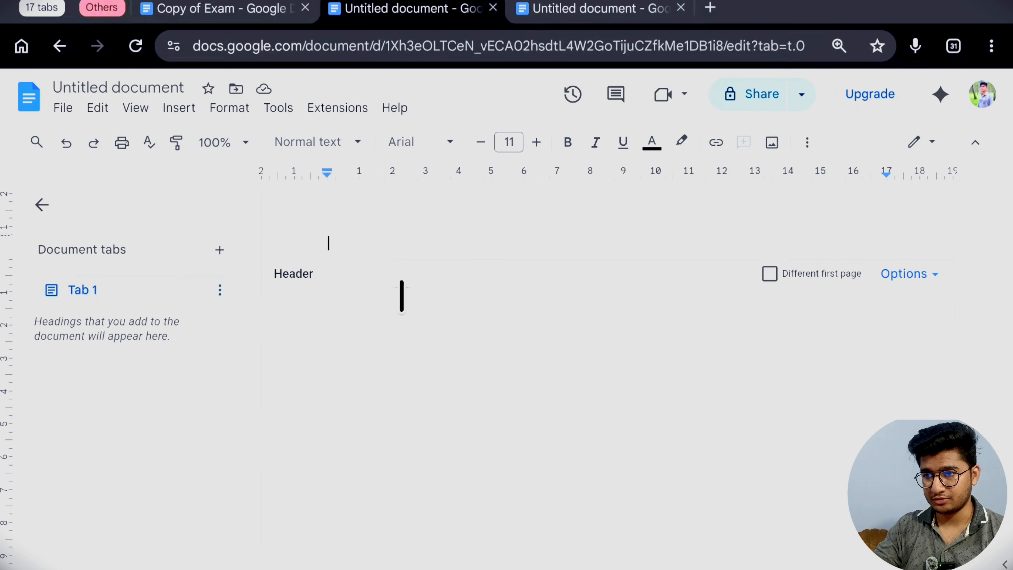
{"action": "type", "text": "সো"}
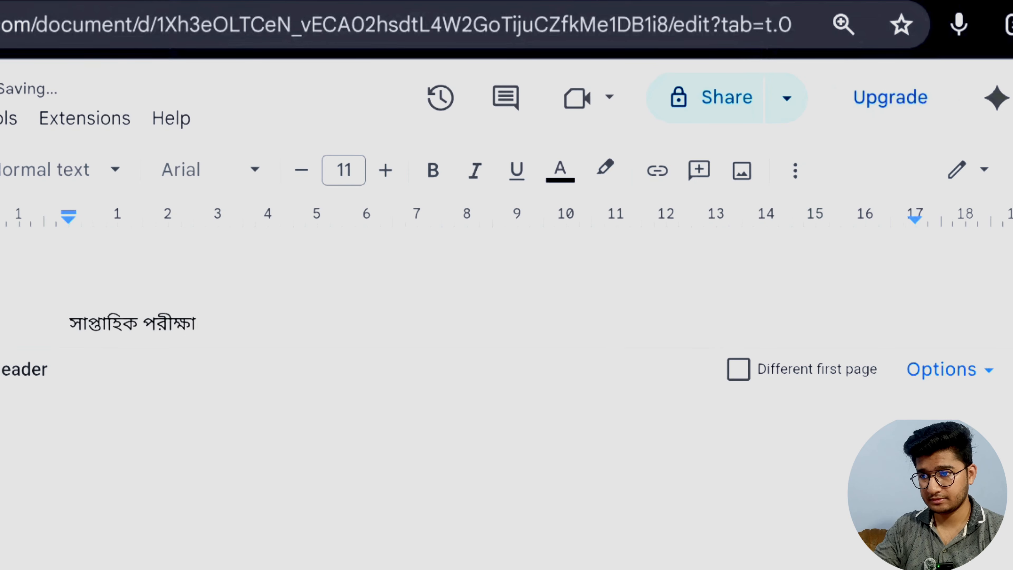
{"action": "left_click_drag", "start_coordinate": [344, 314], "coordinate": [21, 312]}
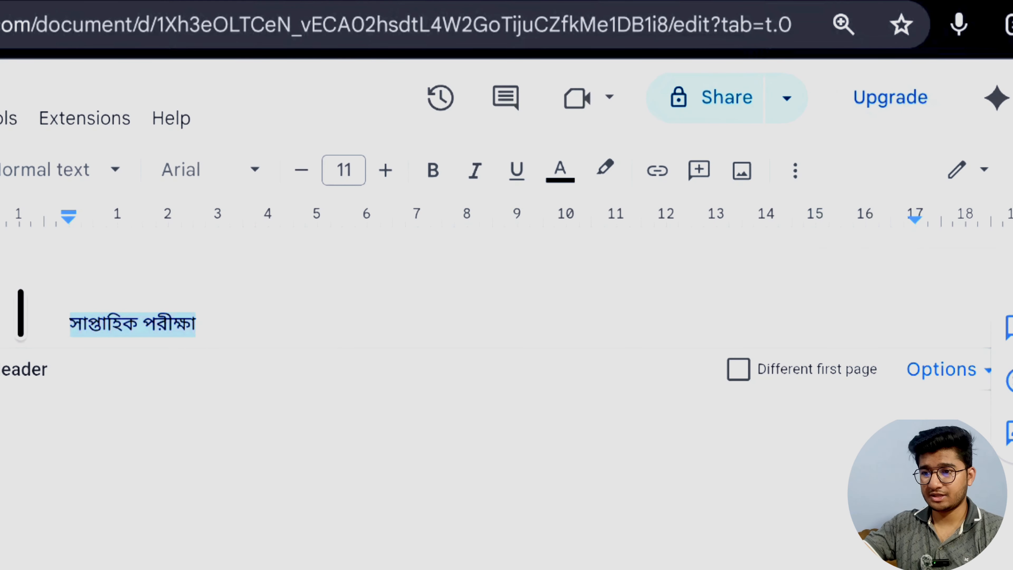
{"action": "left_click", "coordinate": [344, 170]}
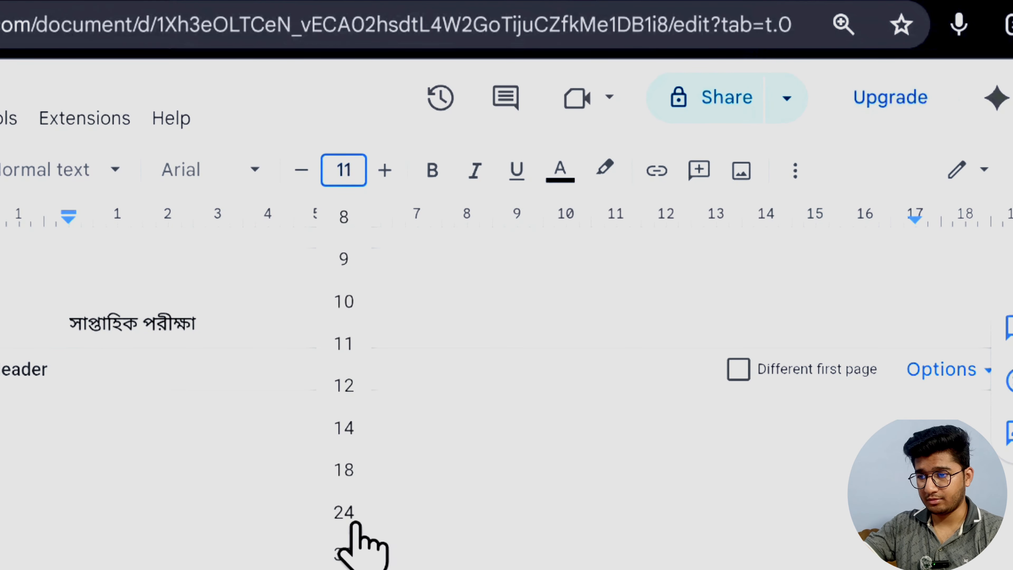
{"action": "left_click", "coordinate": [351, 514]}
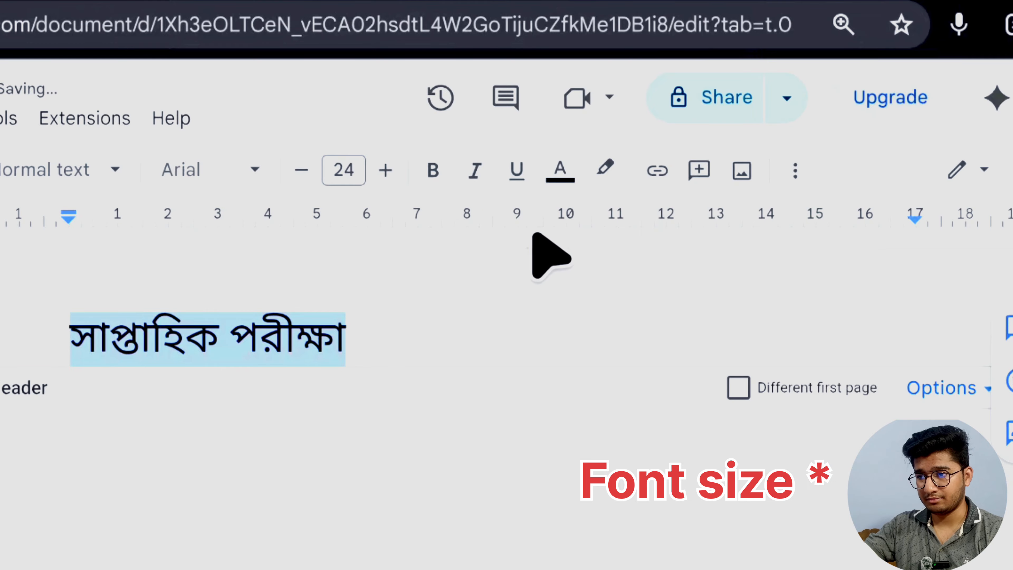
Centre the "সাপ্তাহিক পরীক্ষা" title in the header and make it bold.
{"action": "left_click", "coordinate": [795, 172]}
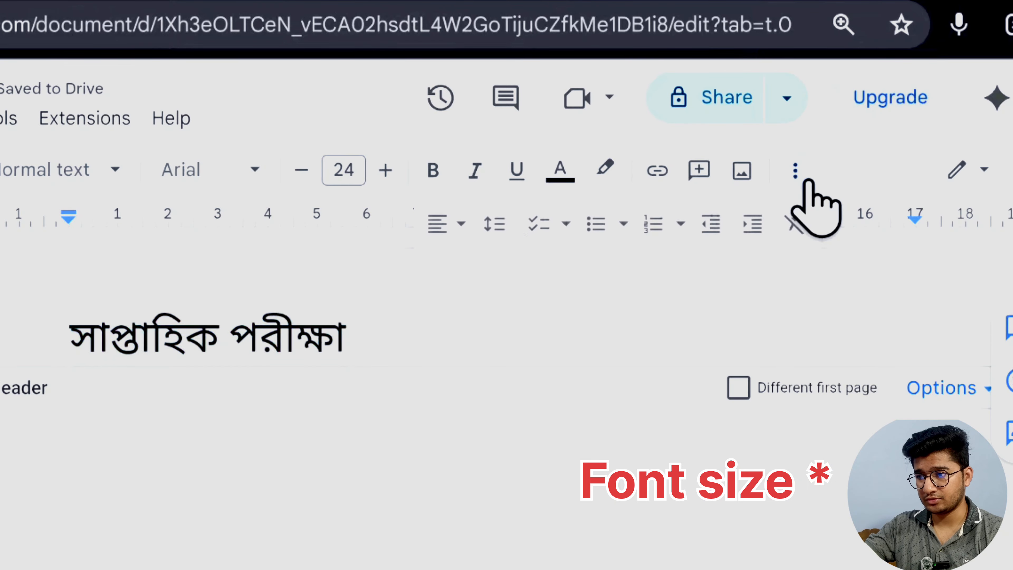
{"action": "left_click", "coordinate": [448, 227]}
{"action": "left_click", "coordinate": [499, 303]}
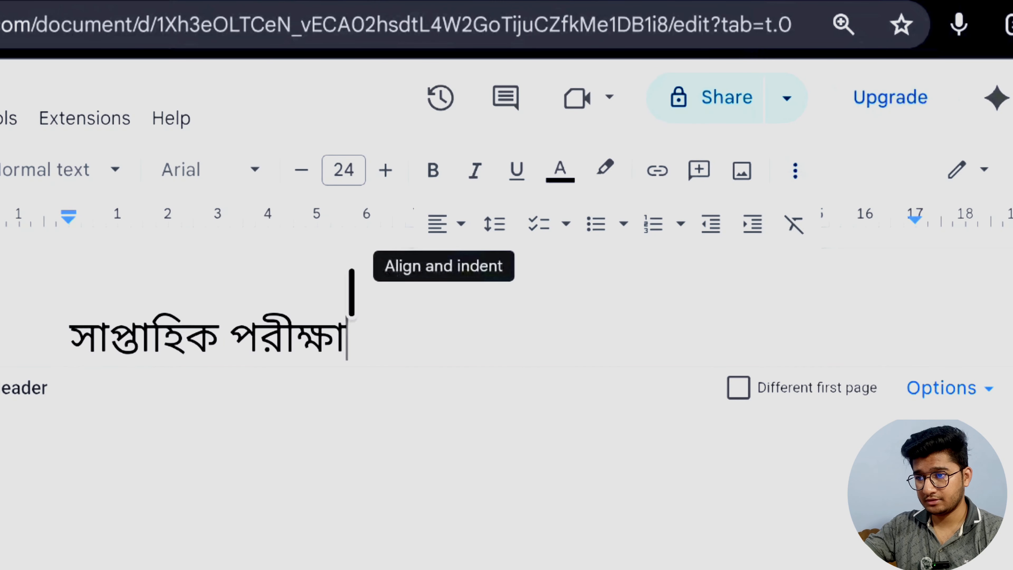
{"action": "triple_click", "coordinate": [306, 339]}
{"action": "left_click", "coordinate": [439, 224]}
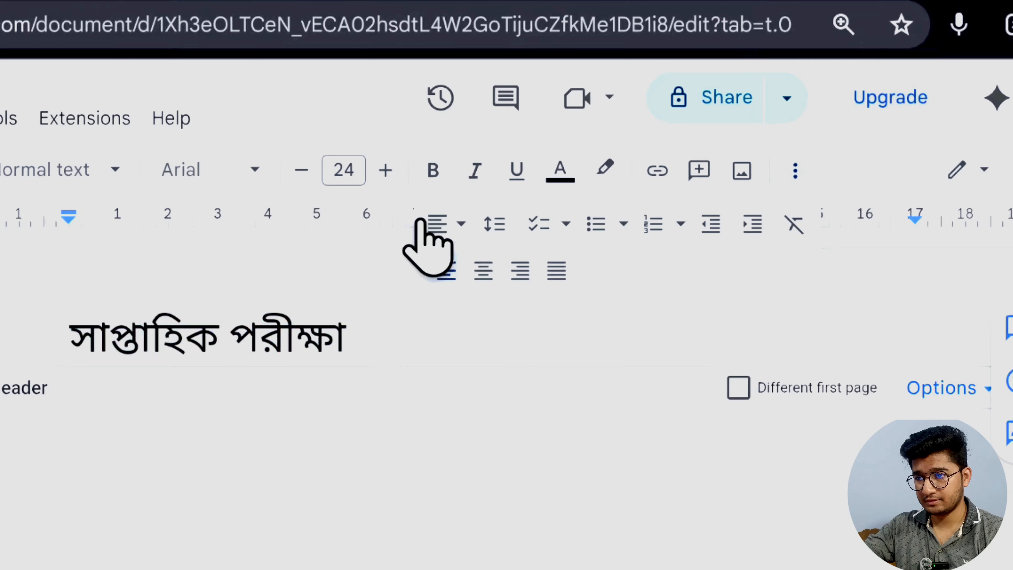
{"action": "left_click", "coordinate": [483, 271]}
{"action": "left_click", "coordinate": [433, 171]}
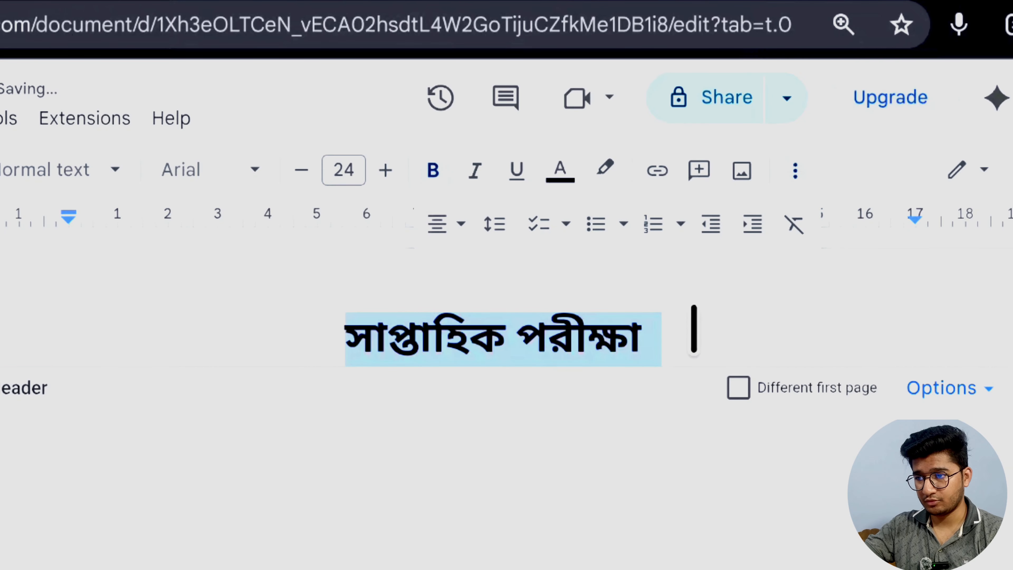
Start a new line below the header title and delete the unwanted dictated sentence from it.
{"action": "left_click", "coordinate": [695, 328]}
{"action": "key", "text": "Return"}
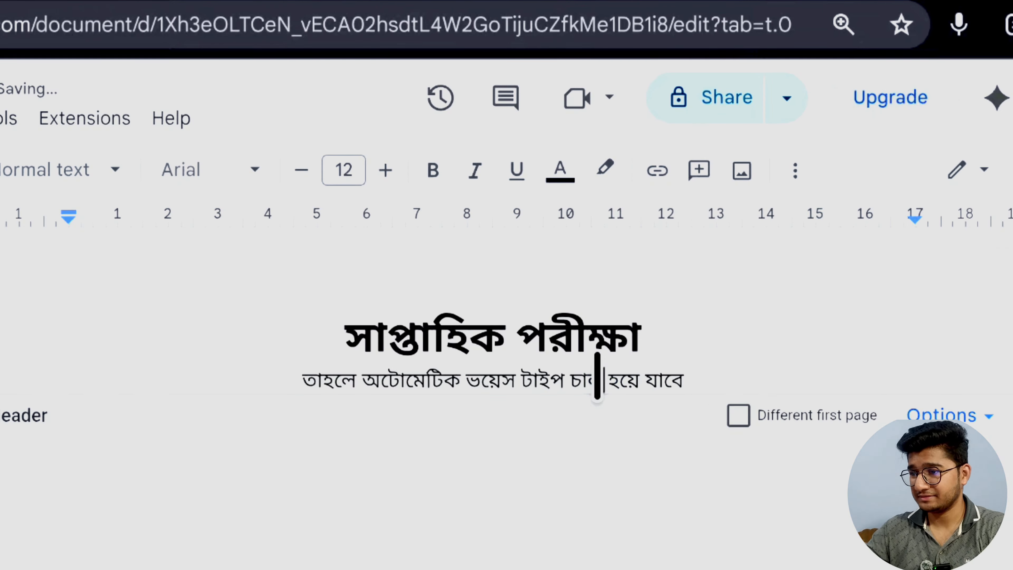
{"action": "triple_click", "coordinate": [597, 375]}
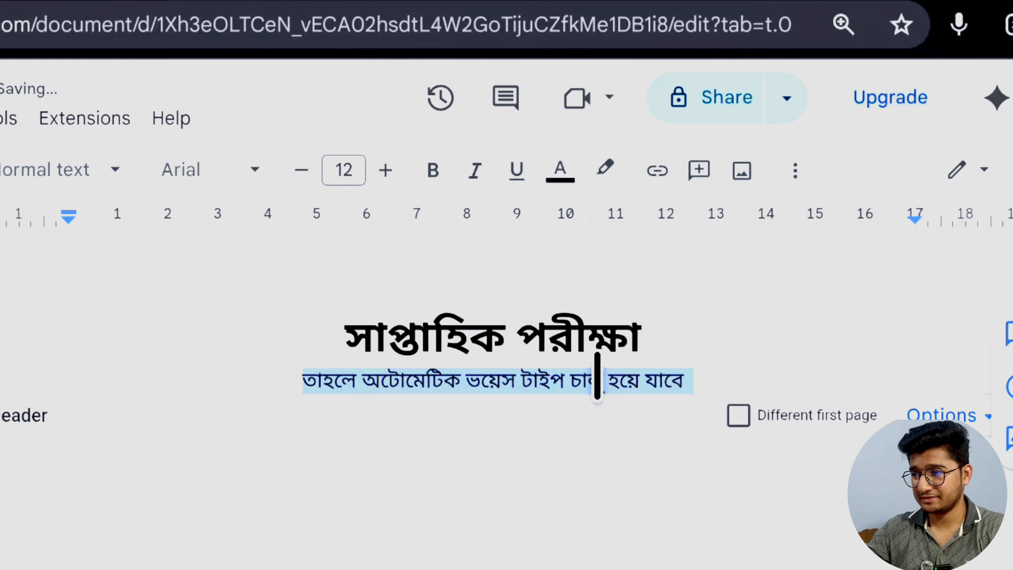
{"action": "key", "text": "BackSpace"}
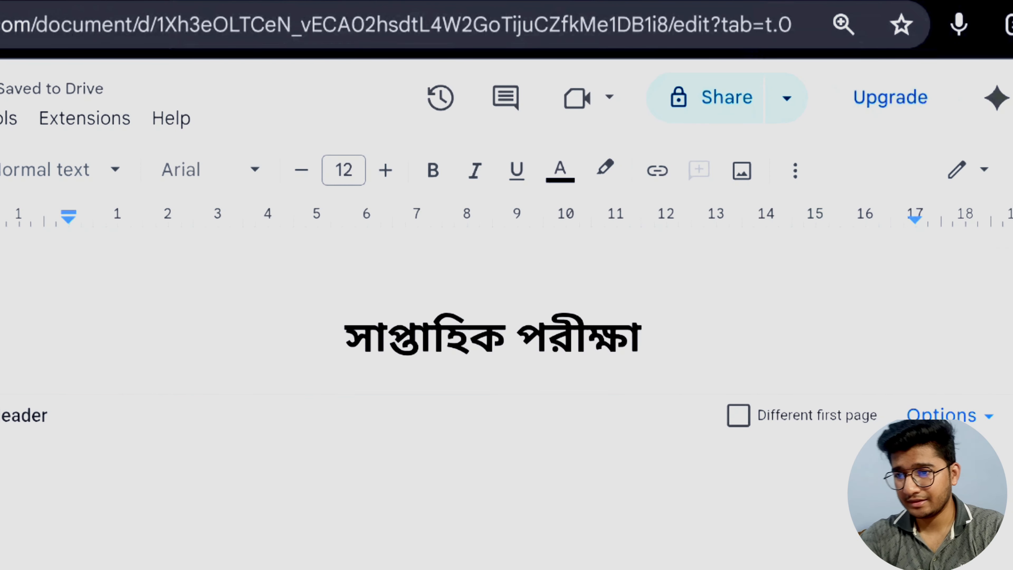
Enter the subtitle "স্থির তড়িৎ ও চলত তড়িৎ" below the title and leave the header.
{"action": "type", "text": "স্থির তড়িৎ ও চলতড়ি"}
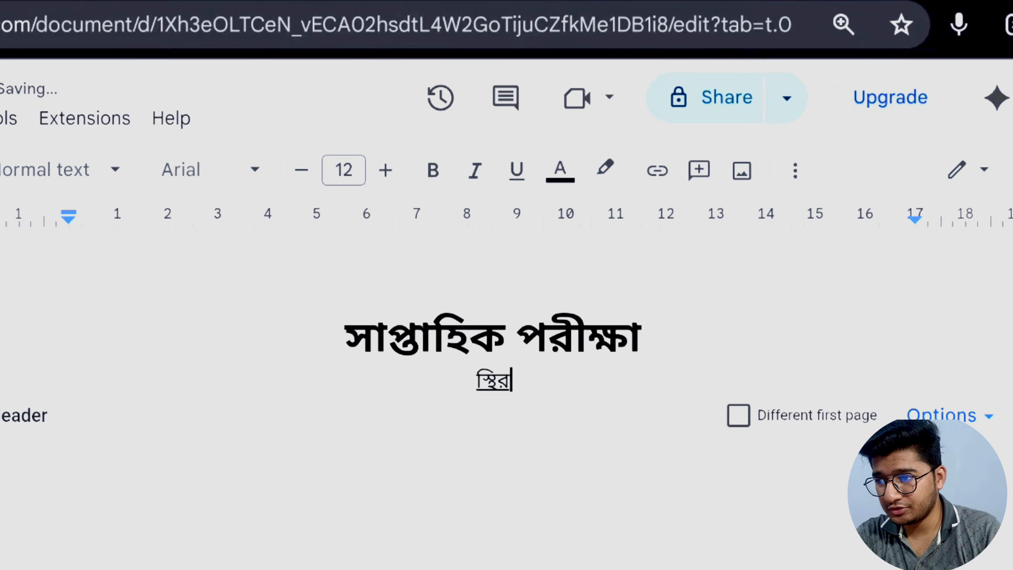
{"action": "key", "text": "BackSpace"}
{"action": "key", "text": "BackSpace"}
{"action": "type", "text": "তড়িৎ ও চলত তড়িথ"}
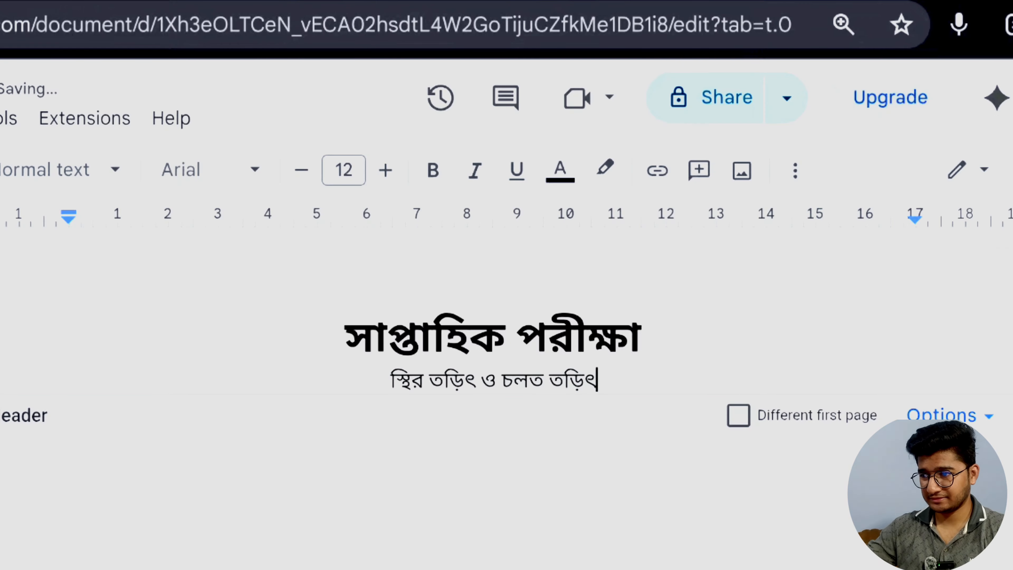
{"action": "key", "text": "Escape"}
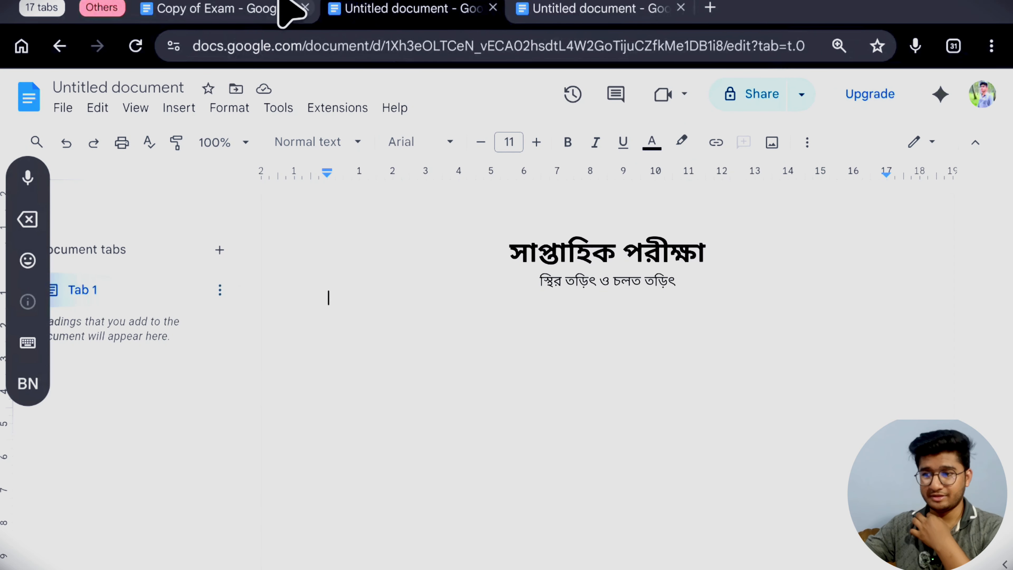
Check the marks and time line in "Copy of Exam" and return to the document with the new header.
{"action": "left_click", "coordinate": [267, 11]}
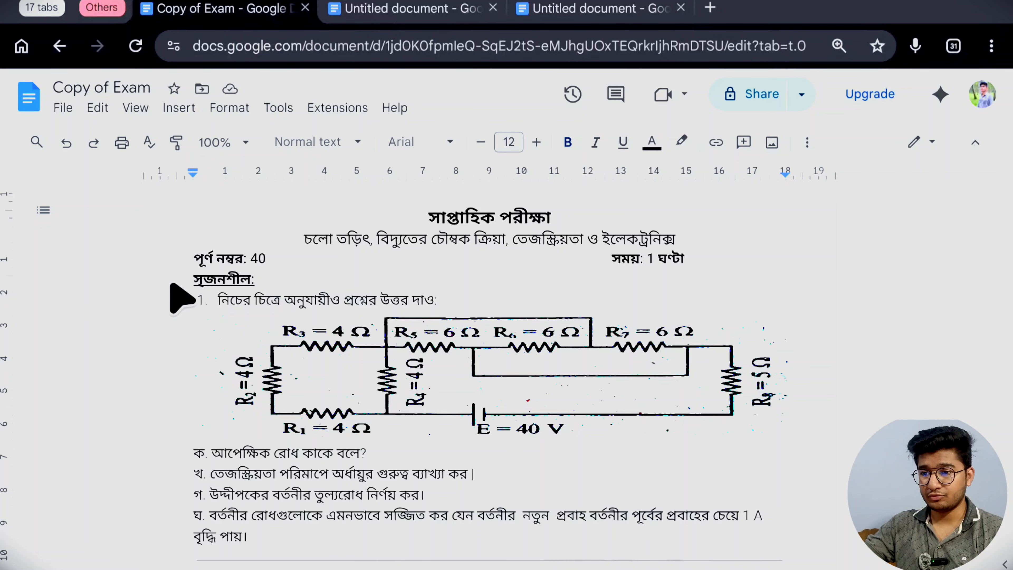
{"action": "left_click", "coordinate": [593, 8]}
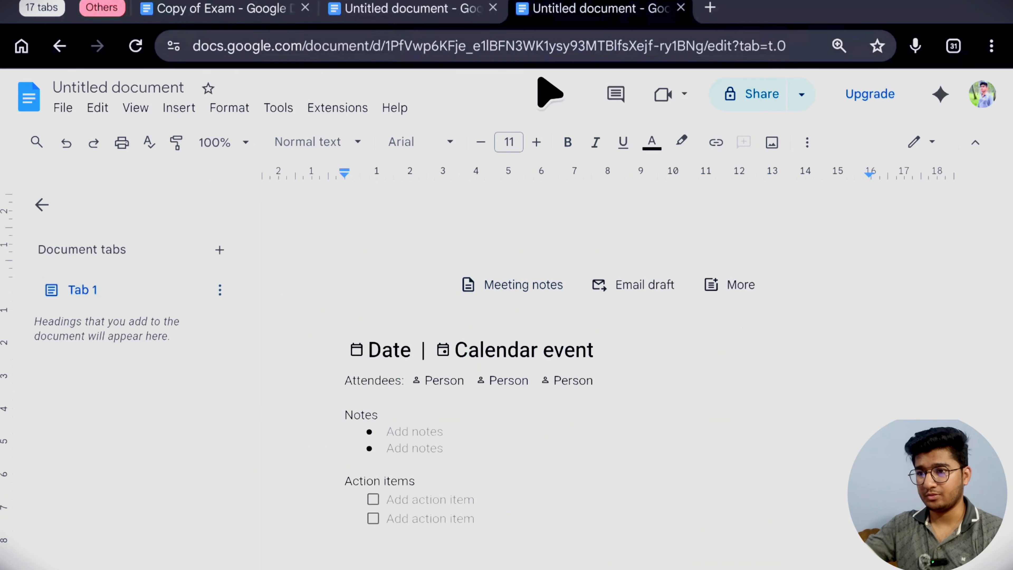
{"action": "left_click", "coordinate": [373, 7]}
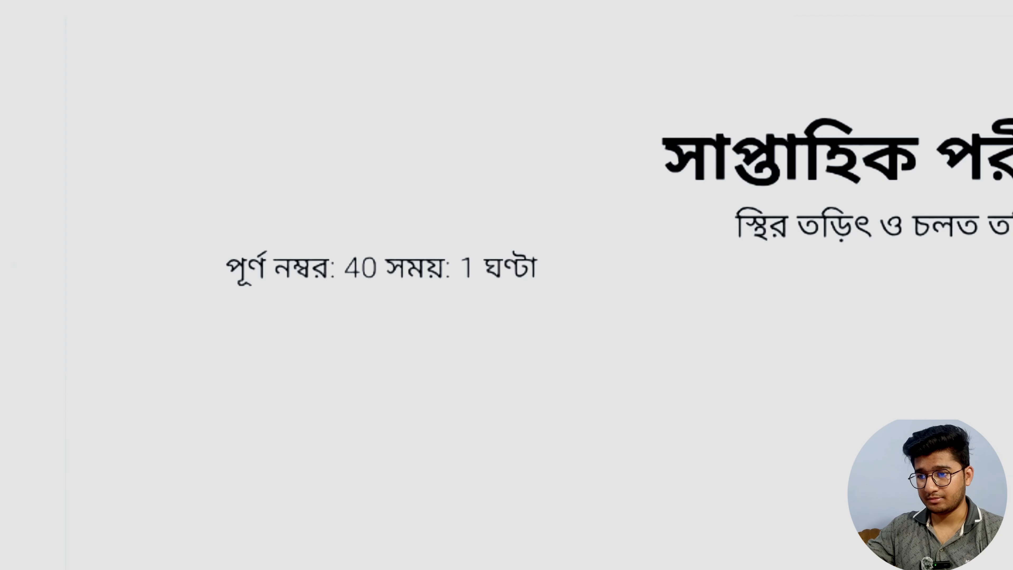
Insert tab spacing between "পূর্ণ নম্বর: 40" and "সময়: 1 ঘণ্টা" to move the time to the line's far end.
{"action": "key", "text": "Tab"}
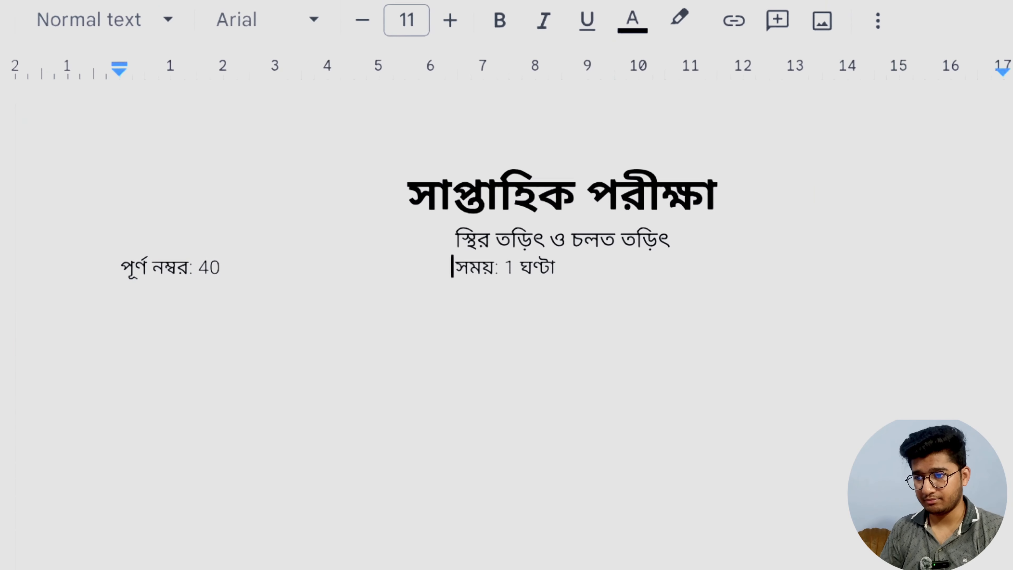
{"action": "key", "text": "Tab"}
{"action": "key", "text": "Tab"}
{"action": "key", "text": "Tab"}
{"action": "key", "text": "Tab"}
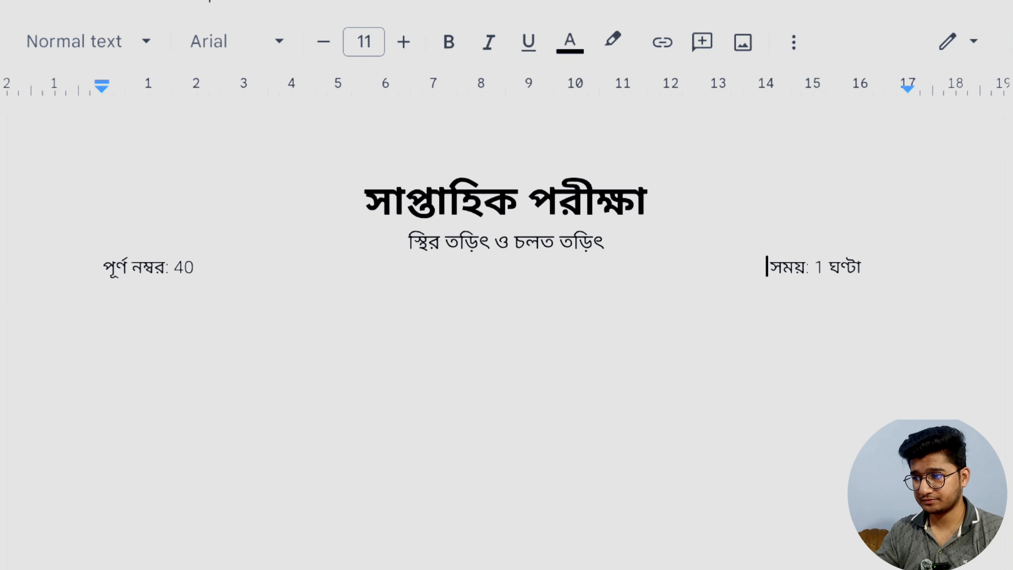
Make the marks and time line bold and enlarge its font as far as it still fits on one line.
{"action": "left_click_drag", "start_coordinate": [924, 279], "coordinate": [45, 381]}
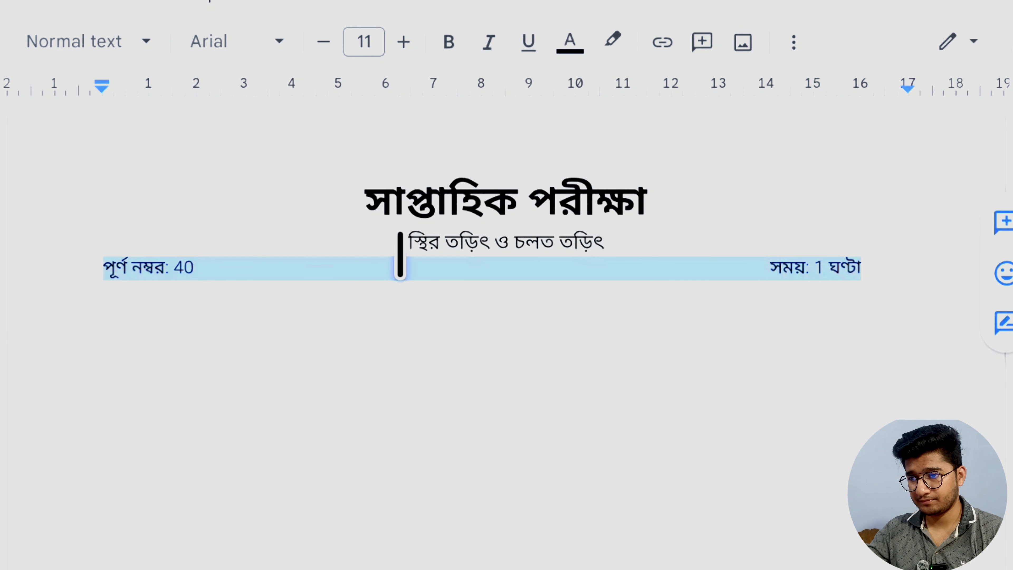
{"action": "left_click", "coordinate": [449, 42]}
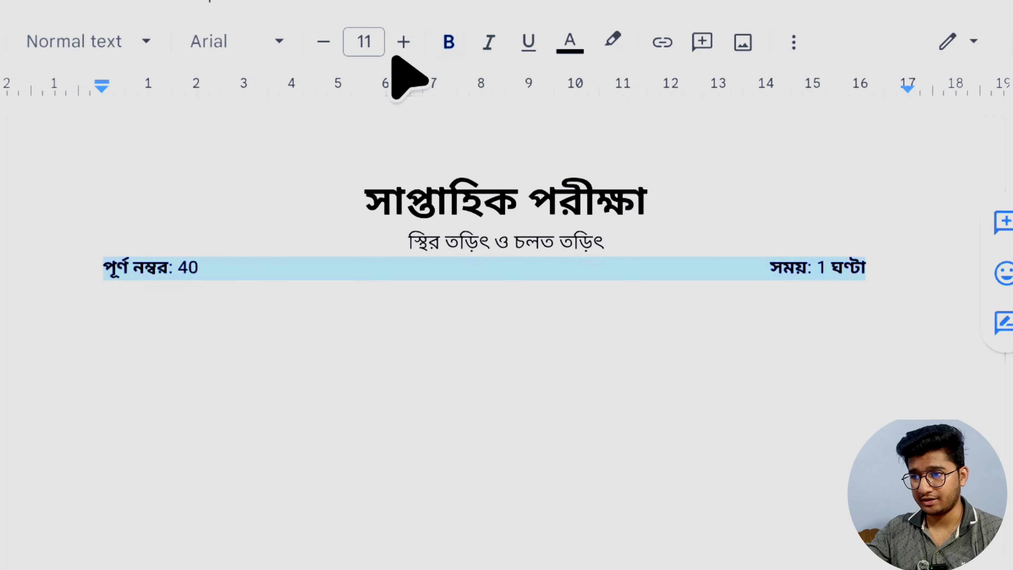
{"action": "left_click", "coordinate": [403, 42]}
{"action": "left_click", "coordinate": [402, 42]}
{"action": "left_click", "coordinate": [403, 42]}
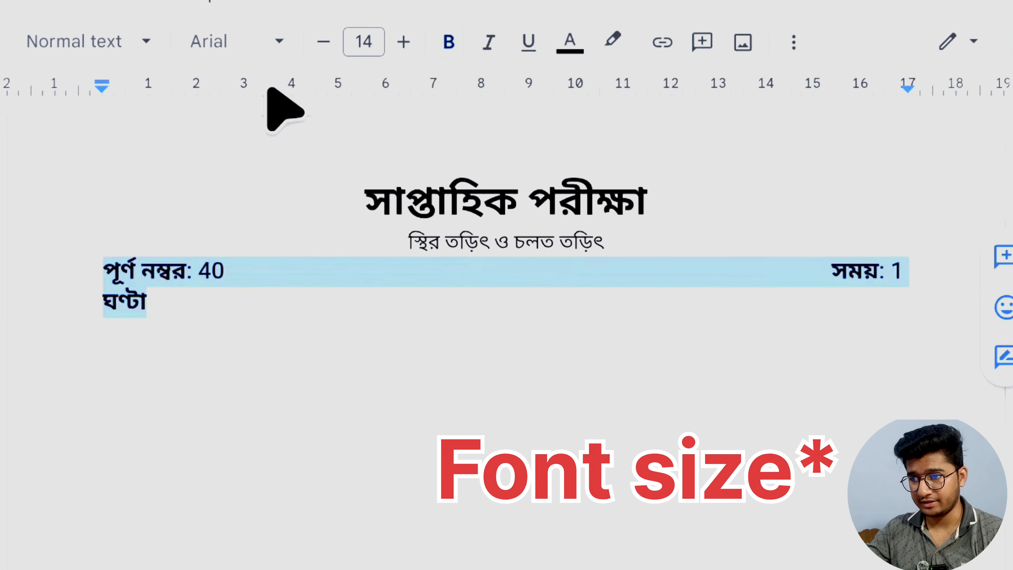
{"action": "left_click", "coordinate": [324, 41]}
{"action": "left_click", "coordinate": [344, 268]}
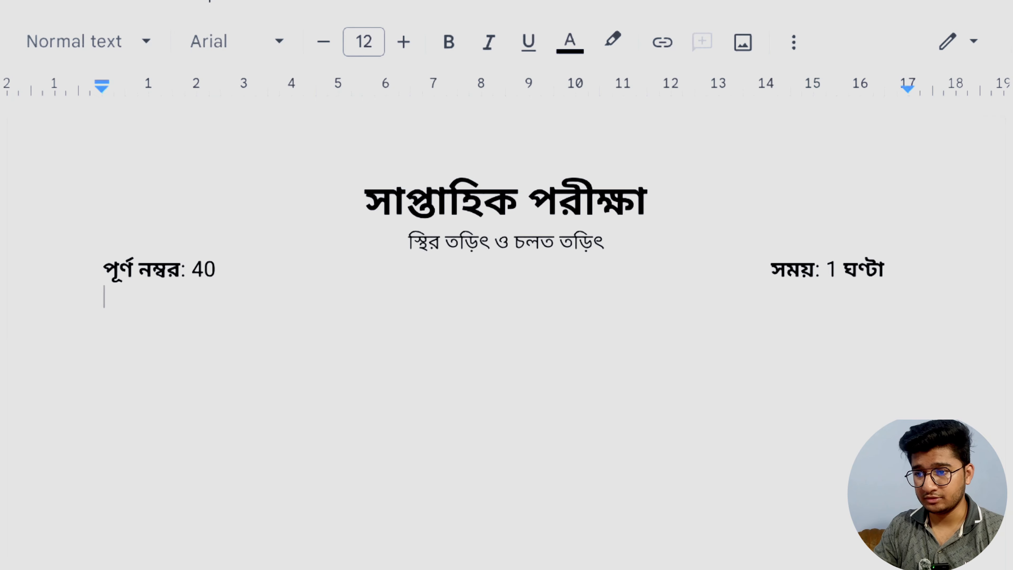
Enter the section heading "সৃজনশীল :" below the marks and time line and start a new line under it.
{"action": "type", "text": "সৃজনশীল"}
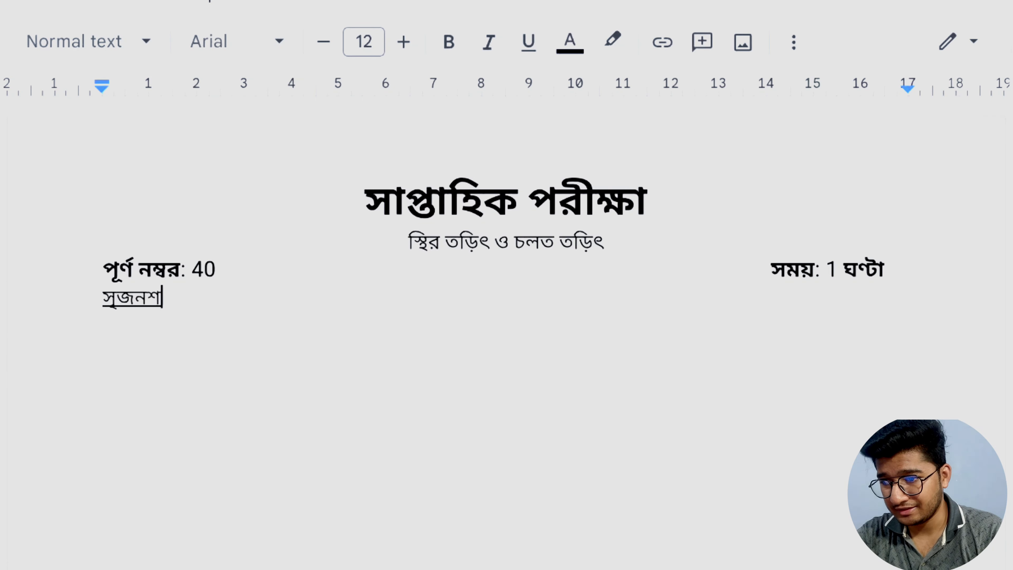
{"action": "type", "text": " ও"}
{"action": "key", "text": "BackSpace"}
{"action": "key", "text": "BackSpace"}
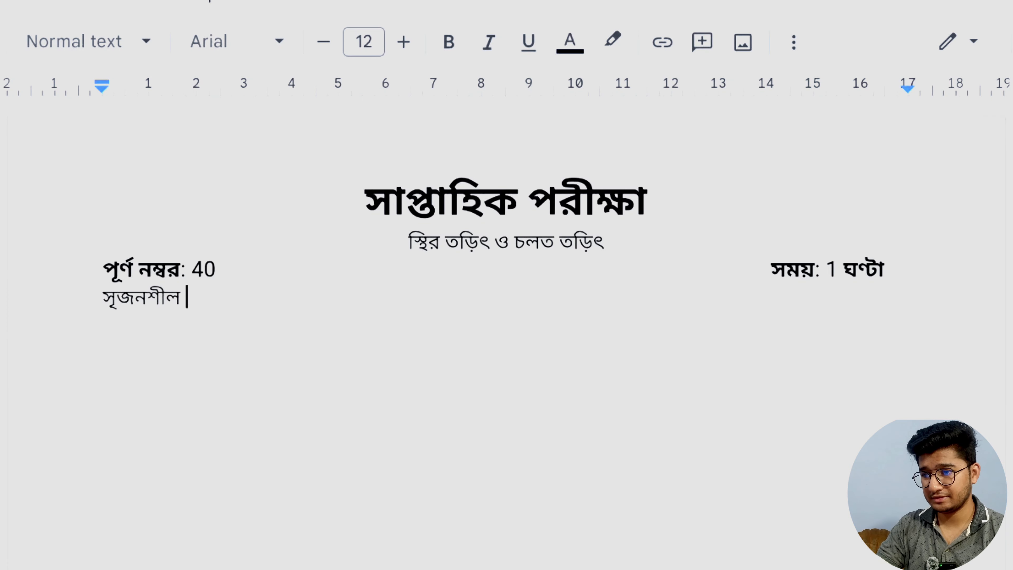
{"action": "type", "text": ":"}
{"action": "key", "text": "Escape"}
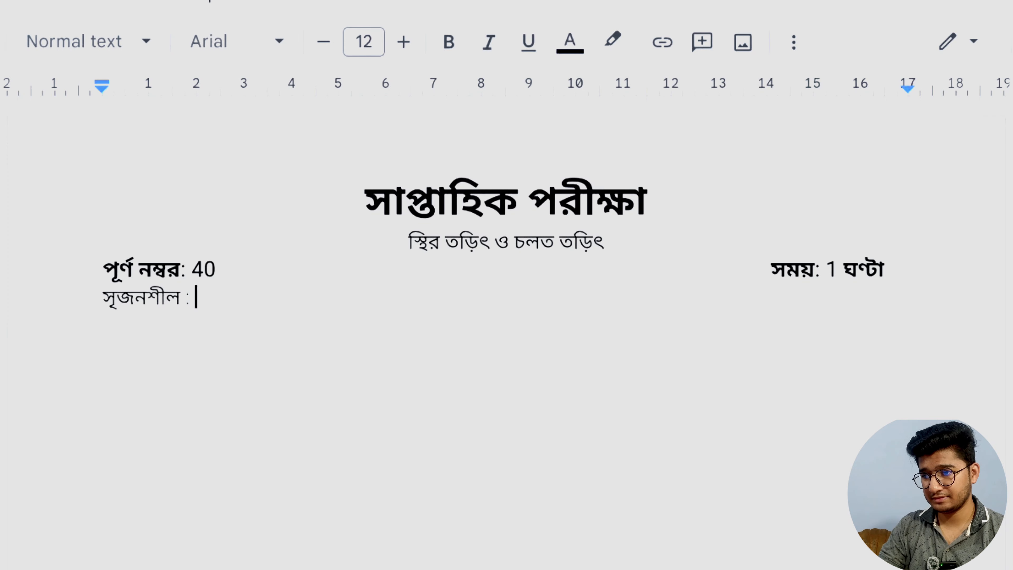
{"action": "key", "text": "Return"}
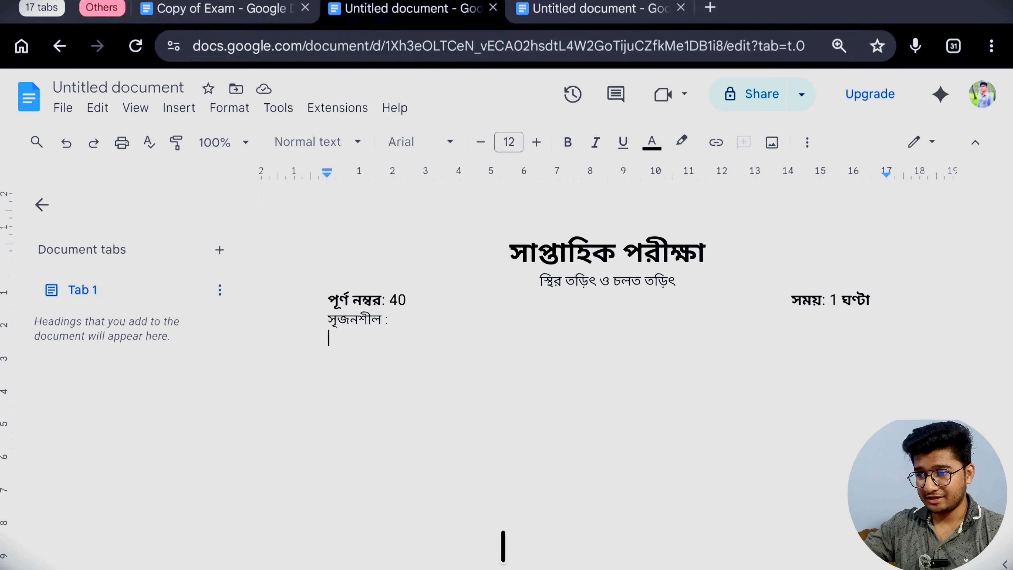
Switch to the Chorcha app and open the topic-based questions (টপিক ভিত্তিক প্রশ্ন) of the CQ collection.
{"action": "key", "text": "alt+Tab"}
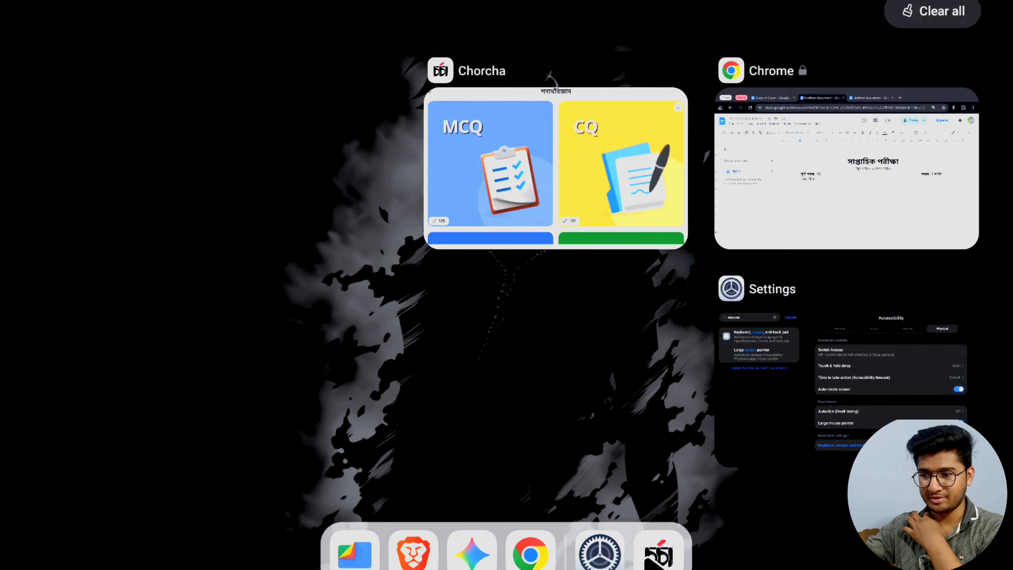
{"action": "left_click", "coordinate": [648, 560]}
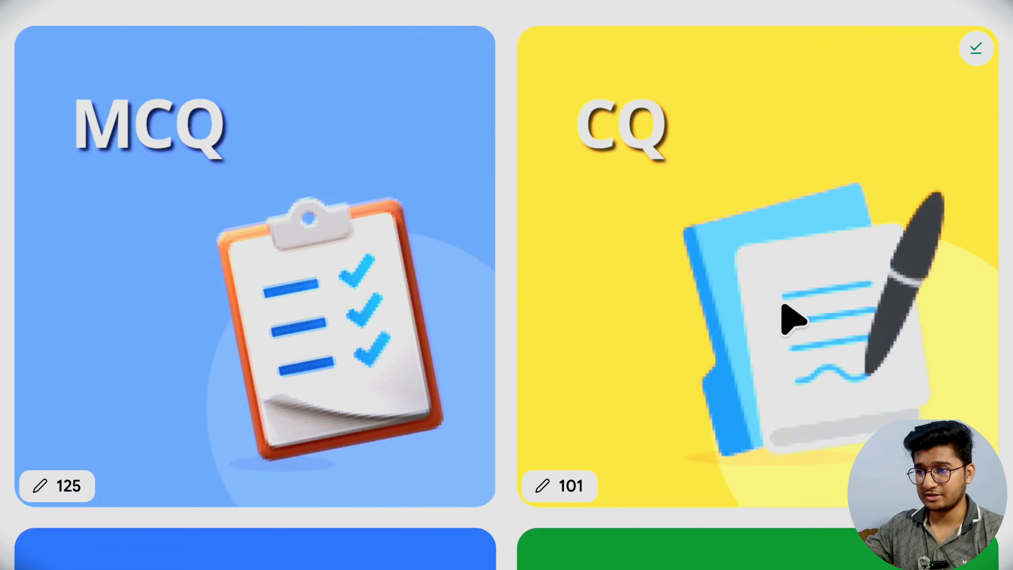
{"action": "left_click", "coordinate": [780, 309]}
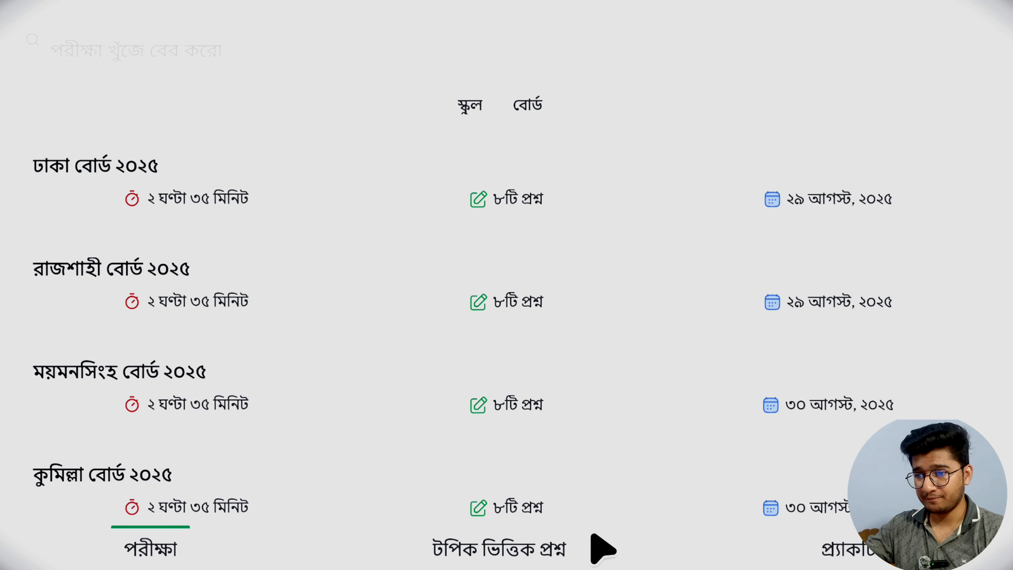
{"action": "left_click", "coordinate": [513, 555]}
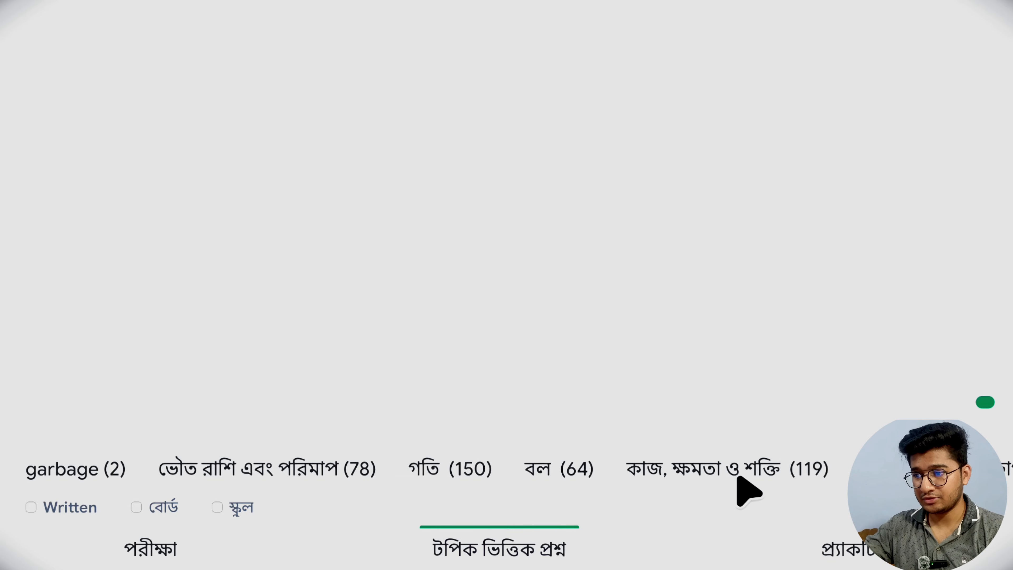
Filter the questions by the topic "স্থির বিদ্যুৎ" and look through them for suitable exam questions.
{"action": "left_click_drag", "start_coordinate": [738, 475], "coordinate": [1, 489]}
{"action": "left_click_drag", "start_coordinate": [757, 468], "coordinate": [453, 467]}
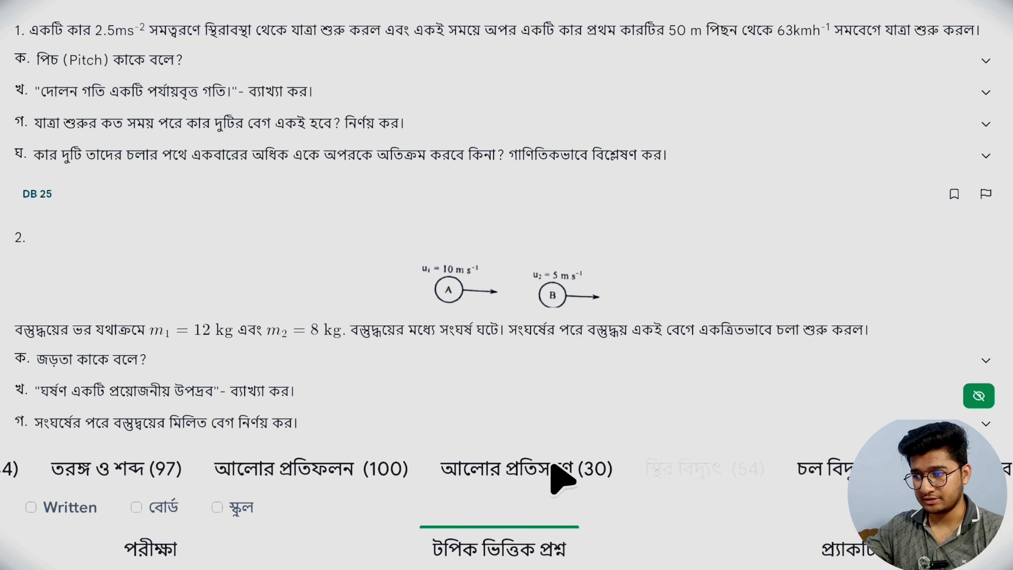
{"action": "left_click", "coordinate": [551, 477]}
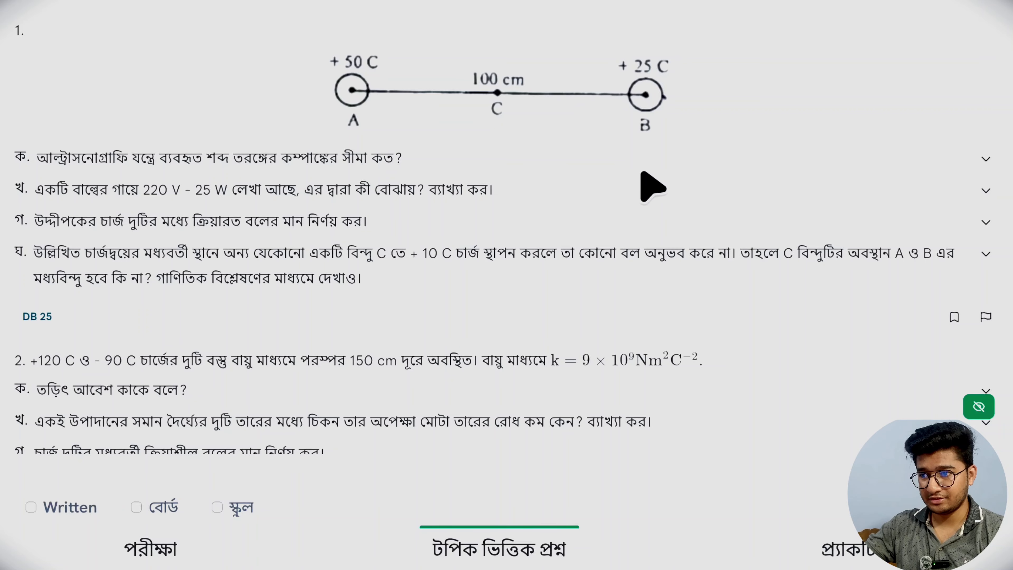
{"action": "scroll", "coordinate": [625, 203], "scroll_direction": "down", "scroll_amount": 10}
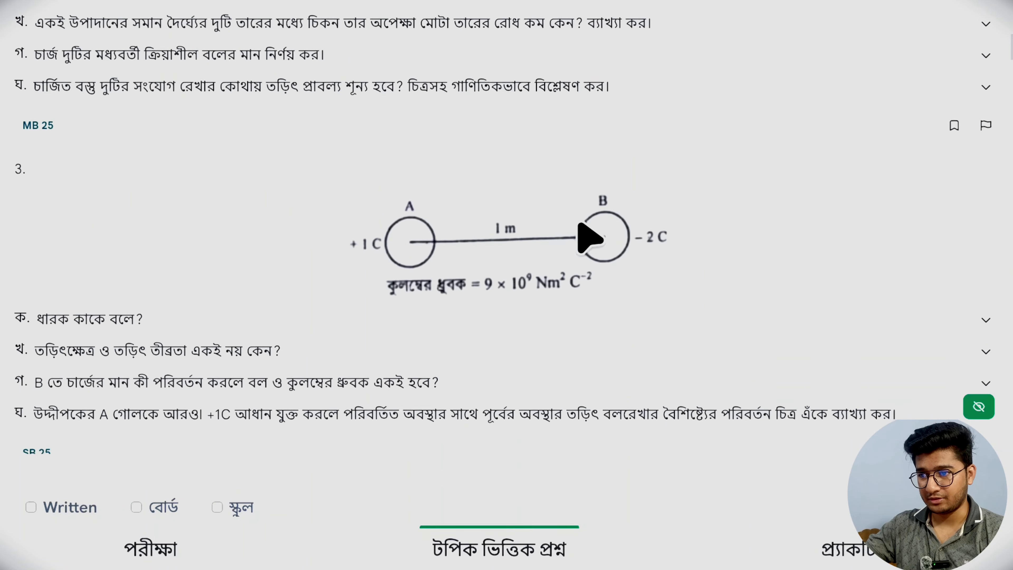
{"action": "scroll", "coordinate": [583, 228], "scroll_direction": "down", "scroll_amount": 4}
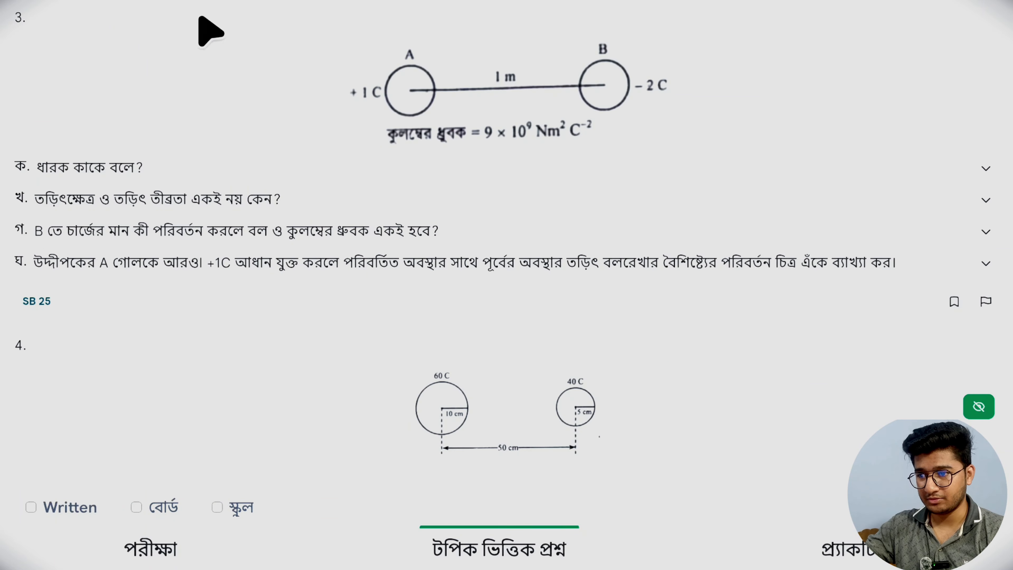